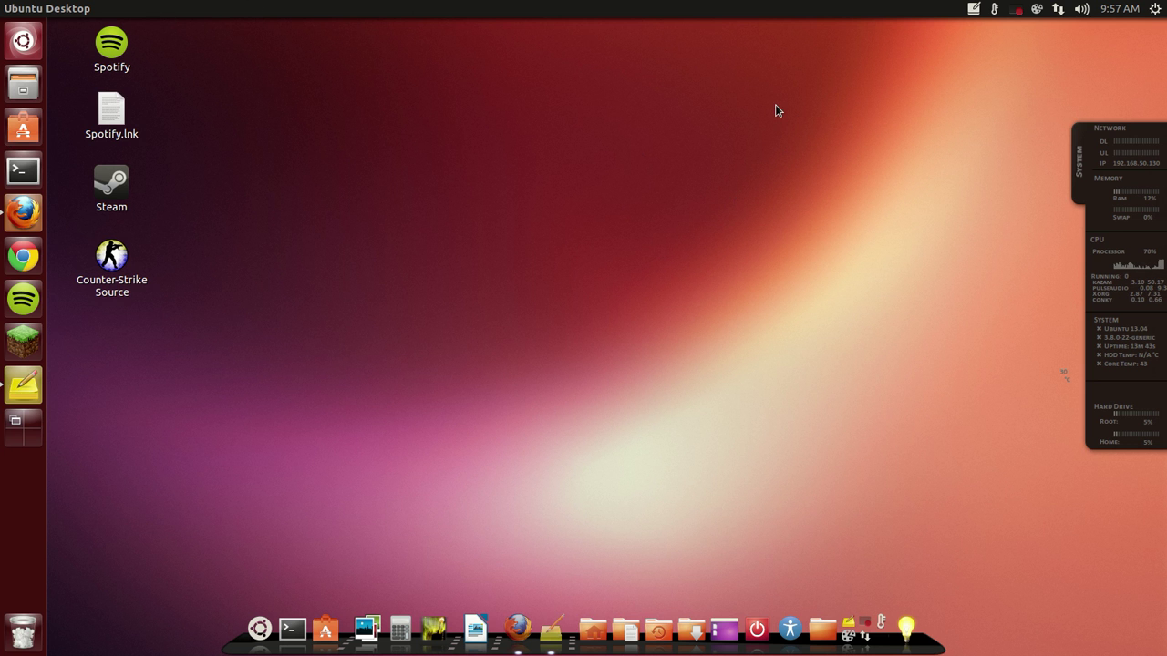
Step: Rotate the desktop cube to preview the effect
left_click_drag(776, 105, 730, 233, "ctrl+alt")
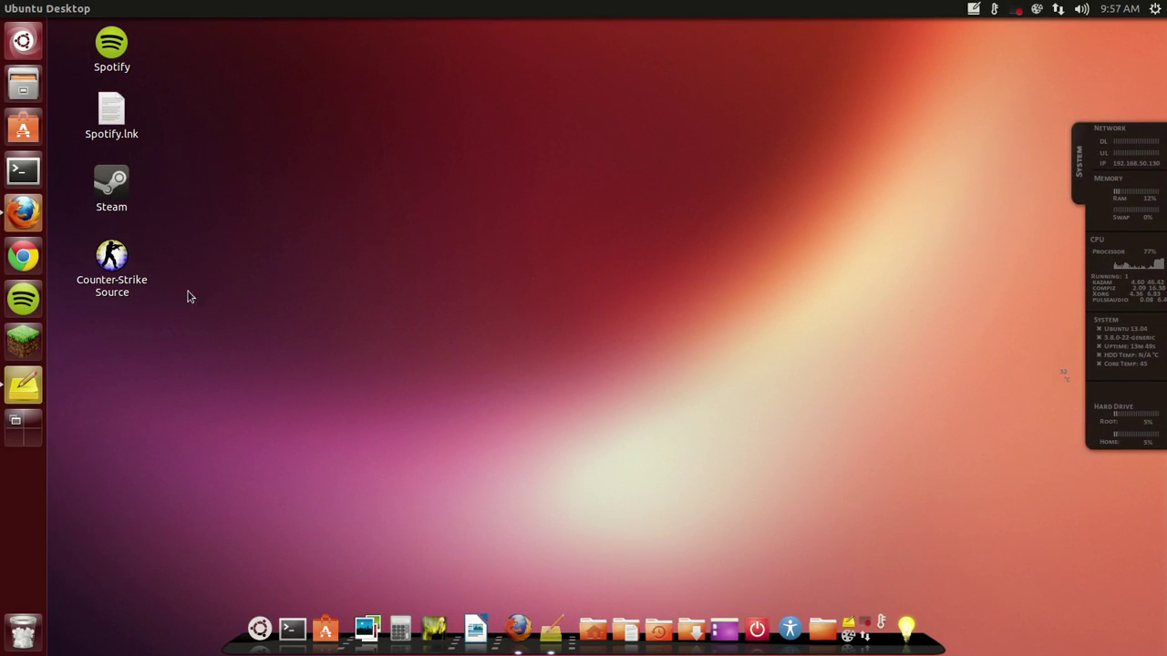
Step: Open the Tomboy note with the saved commands and a terminal window, and arrange them side by side
left_click(23, 385)
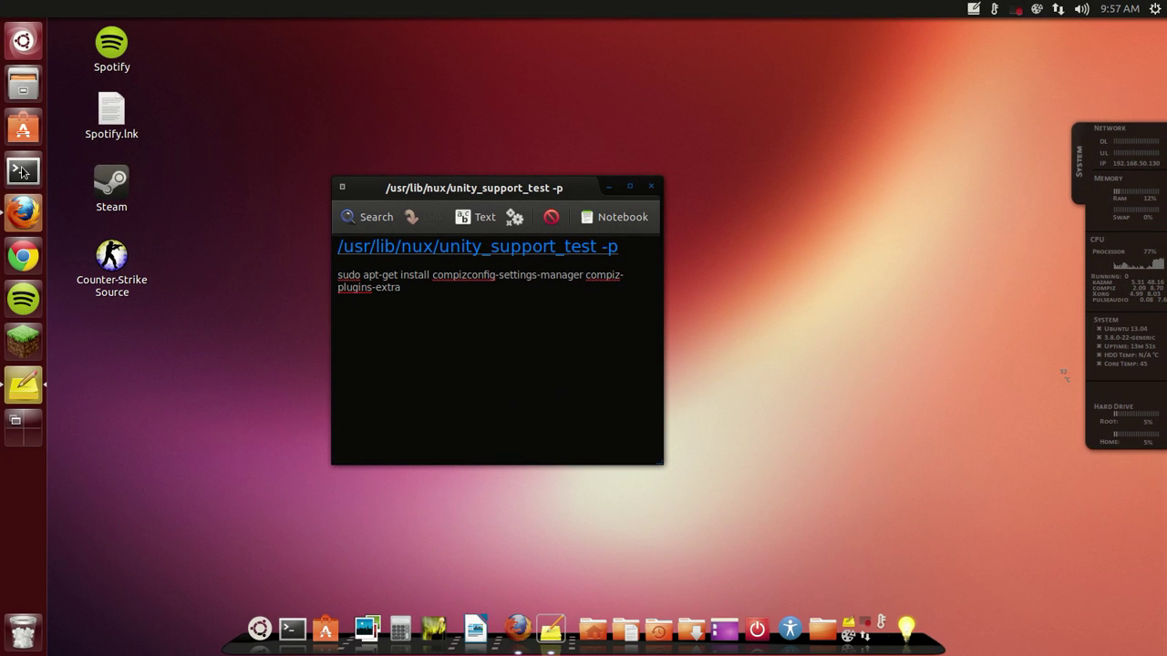
key("ctrl+alt+t")
left_click_drag(830, 339, 820, 85)
left_click_drag(553, 187, 409, 141)
Step: Copy /usr/lib/nux/unity_support_test -p from the note and run it in the terminal, then minimise both windows
left_click_drag(483, 203, 189, 201)
key("ctrl+c")
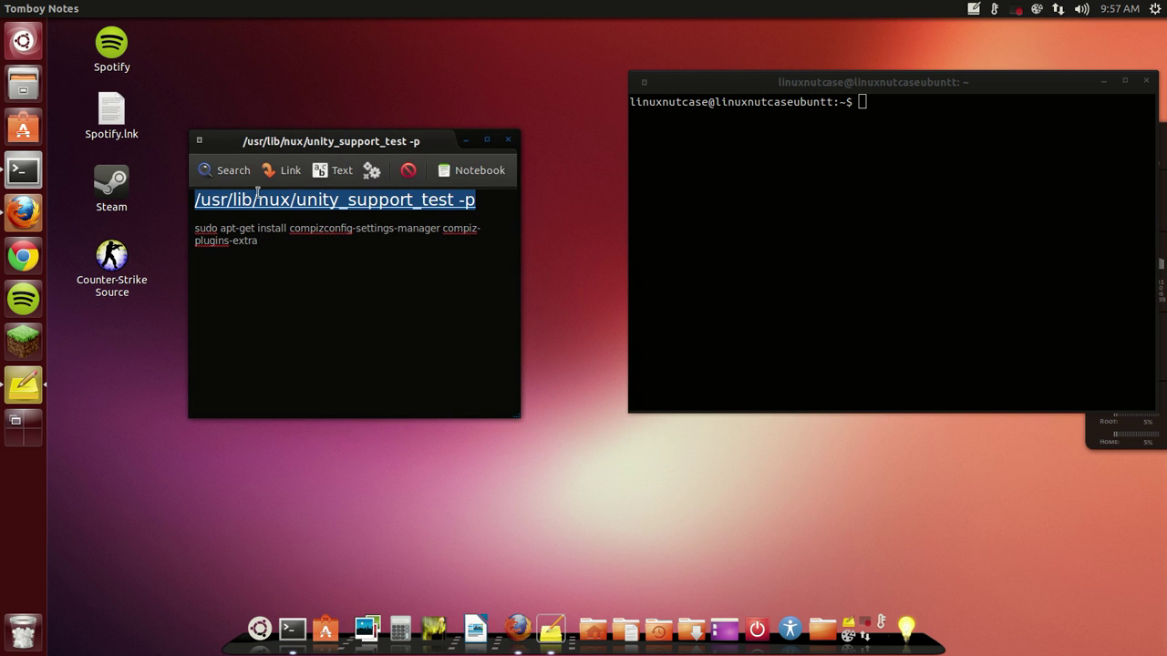
right_click(258, 194)
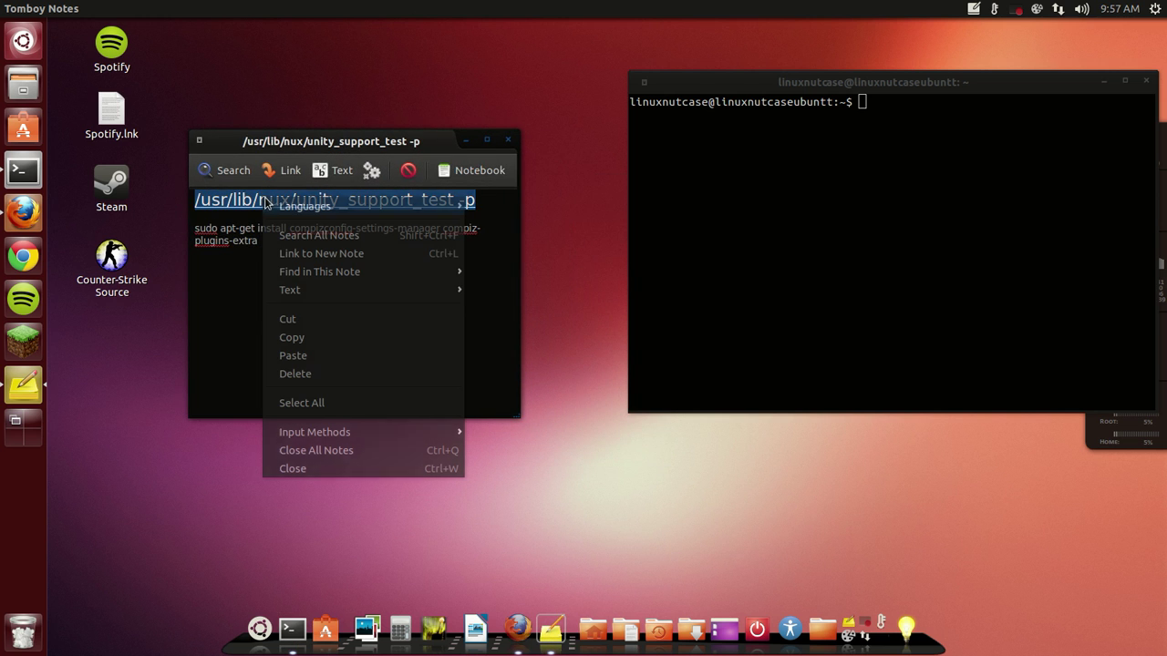
left_click(292, 338)
right_click(800, 229)
left_click(867, 330)
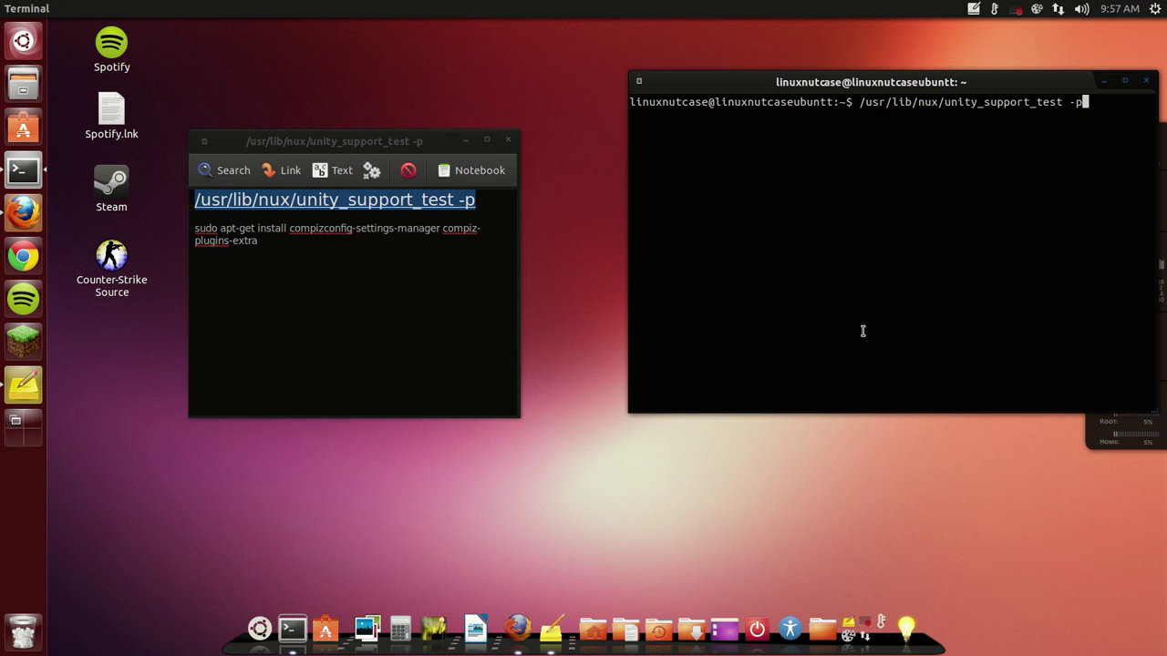
key("Return")
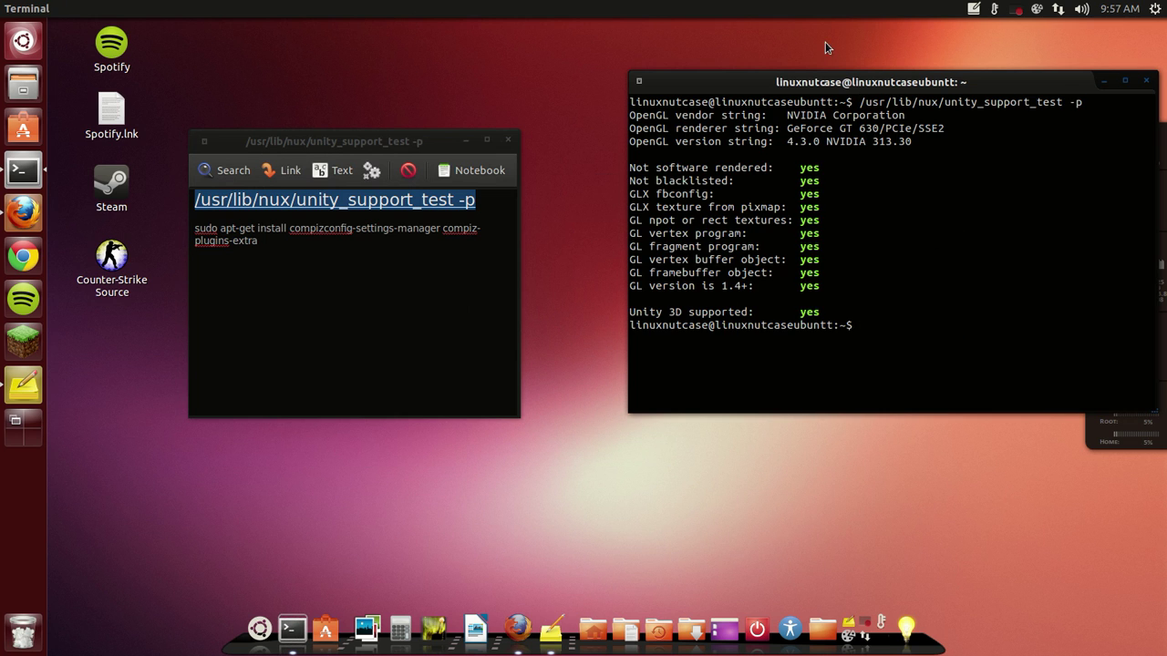
left_click(1105, 83)
left_click(468, 141)
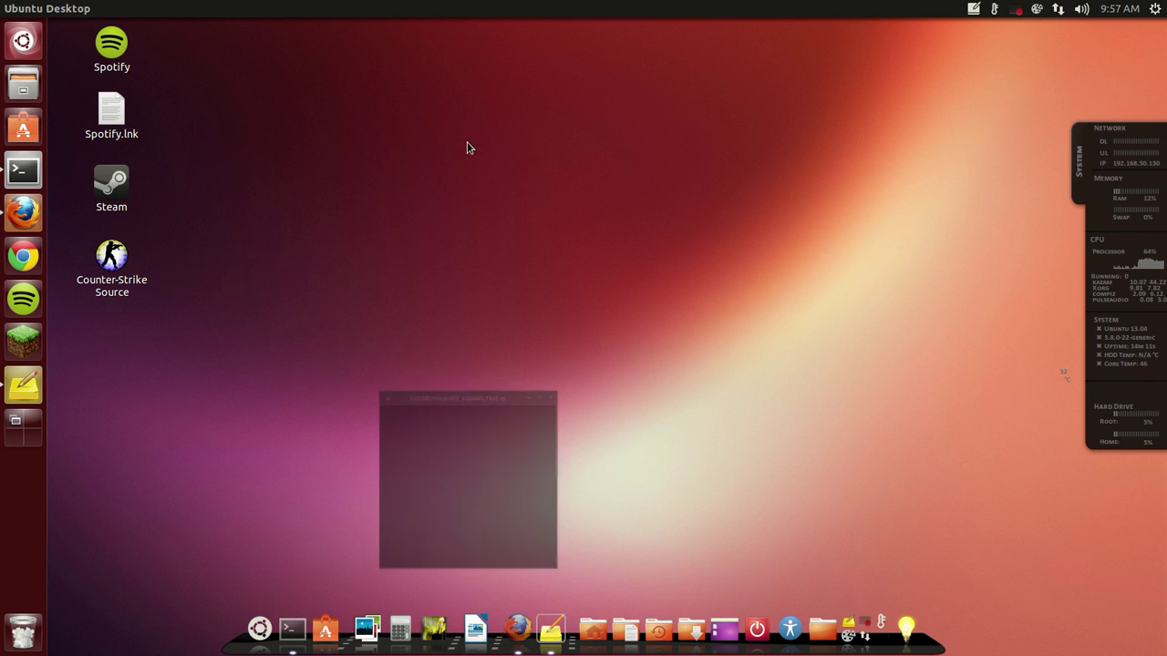
Step: Restore the note and the terminal, and move the note clear of the terminal so both are readable
left_click(24, 42)
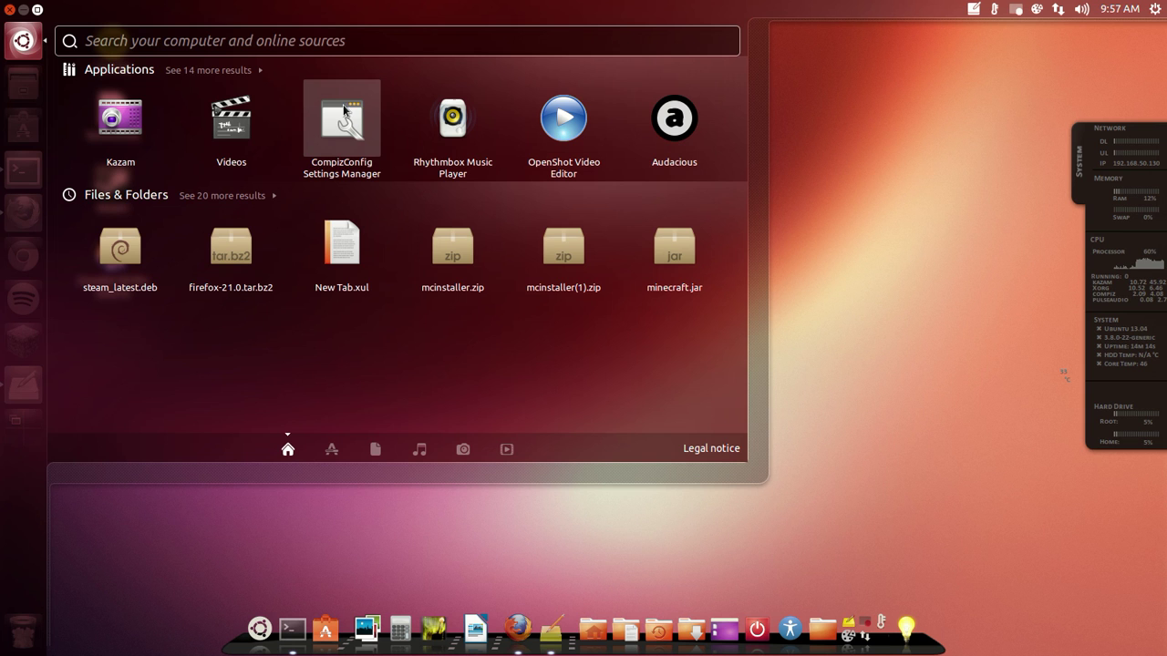
left_click(880, 147)
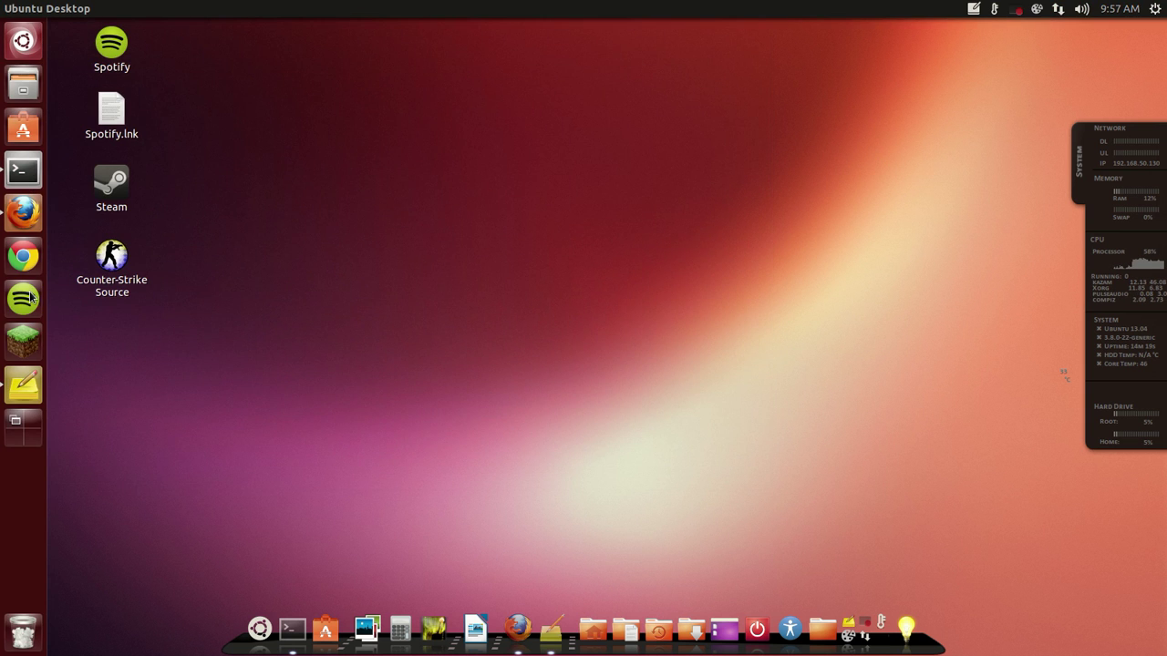
left_click(24, 384)
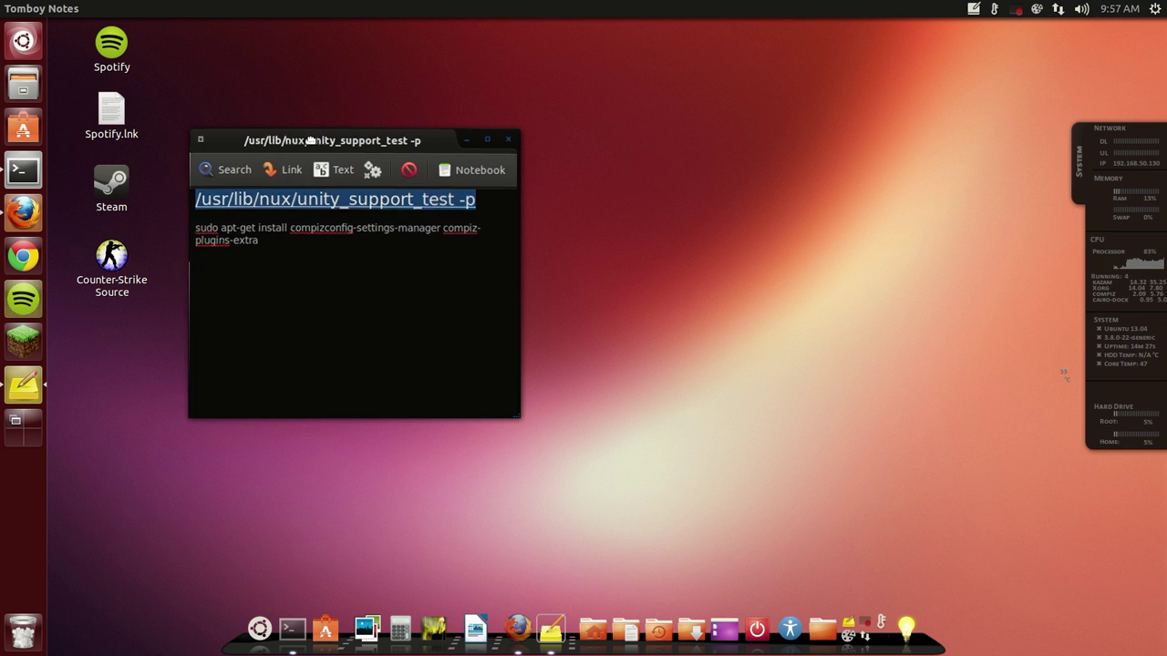
left_click_drag(279, 141, 598, 148)
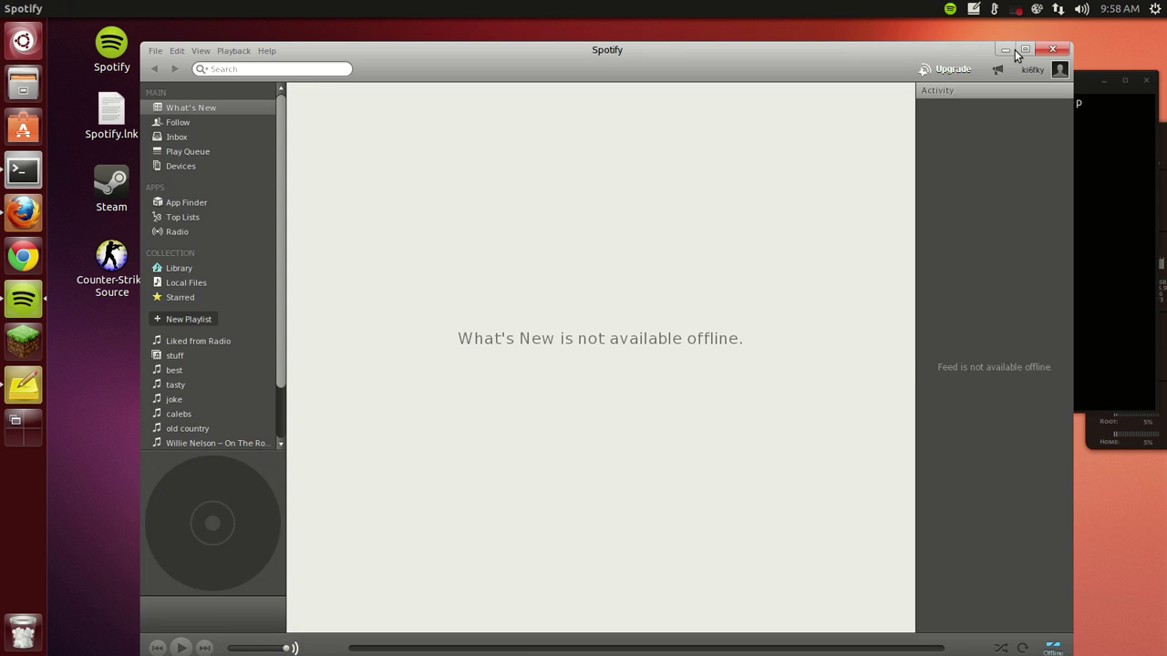
left_click(1003, 50)
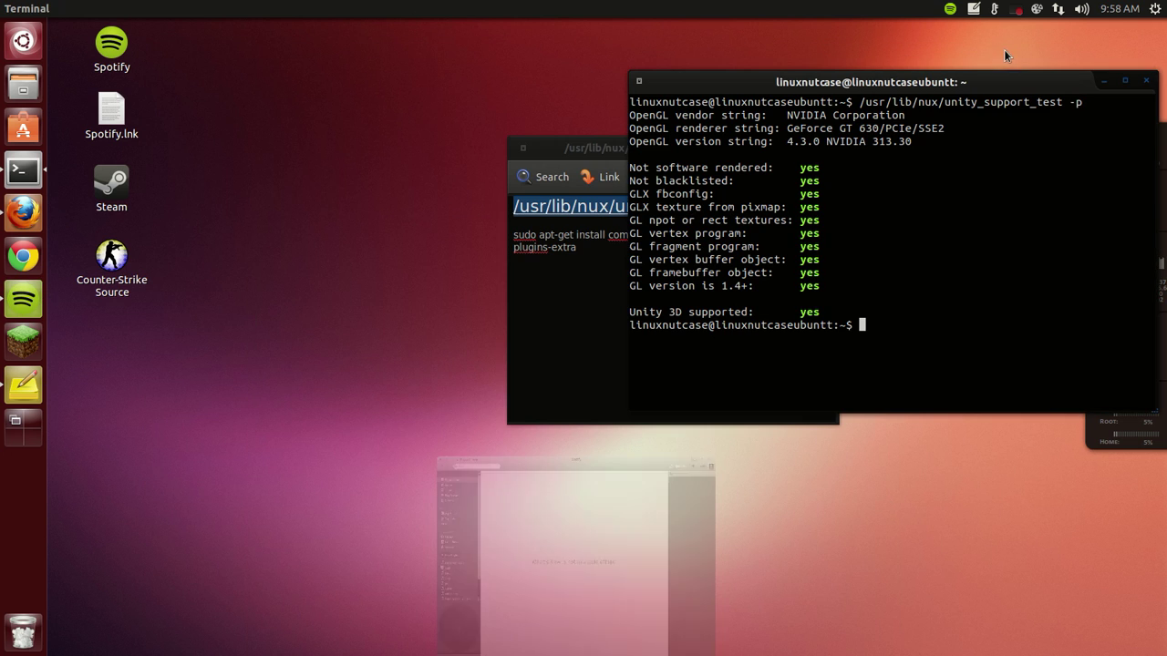
left_click_drag(588, 149, 260, 112)
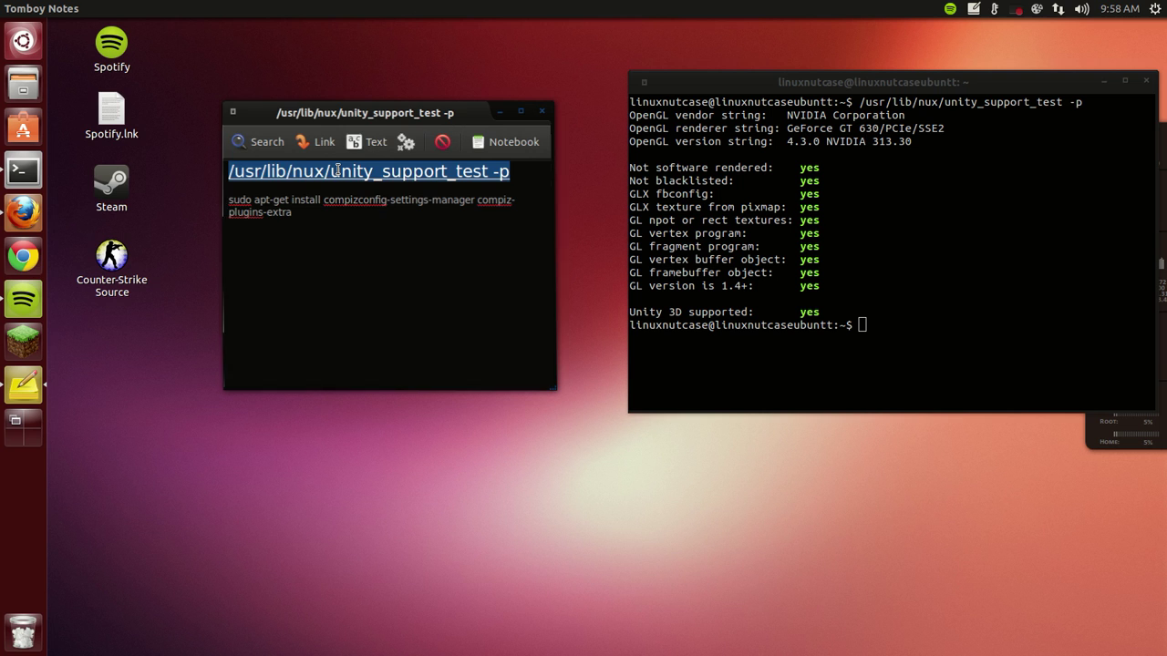
Step: Copy the note's command sudo apt-get install compizconfig-settings-manager compiz-plugins-extra to the terminal prompt without running it, and minimise both windows
left_click_drag(229, 199, 319, 212)
right_click(281, 210)
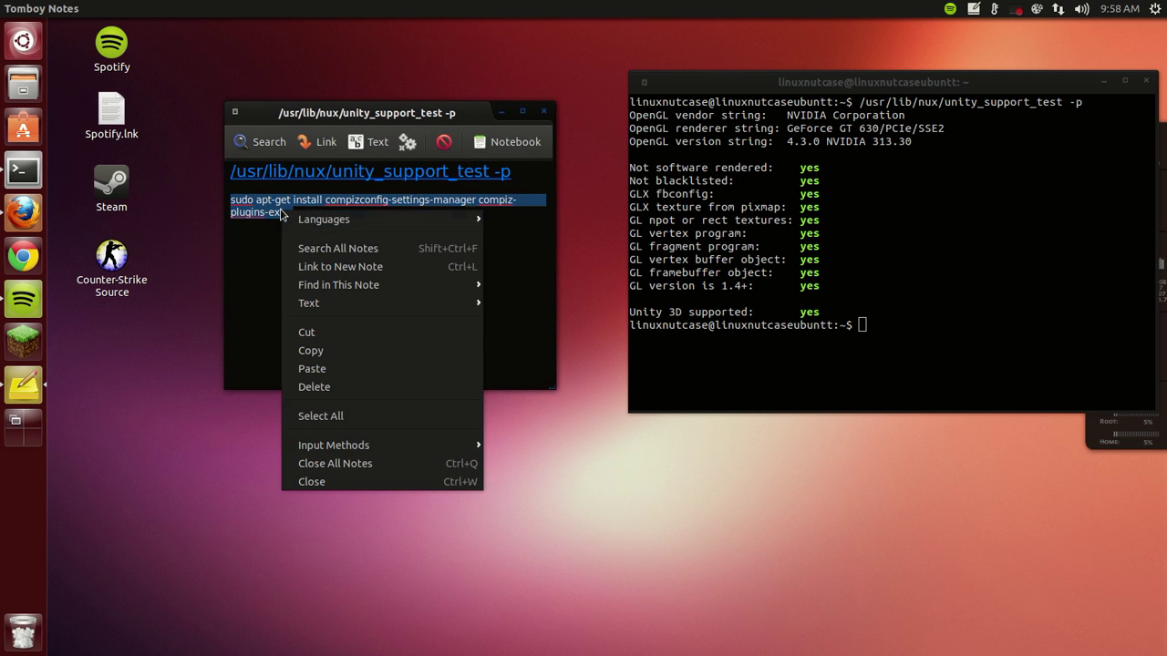
left_click(329, 352)
right_click(900, 357)
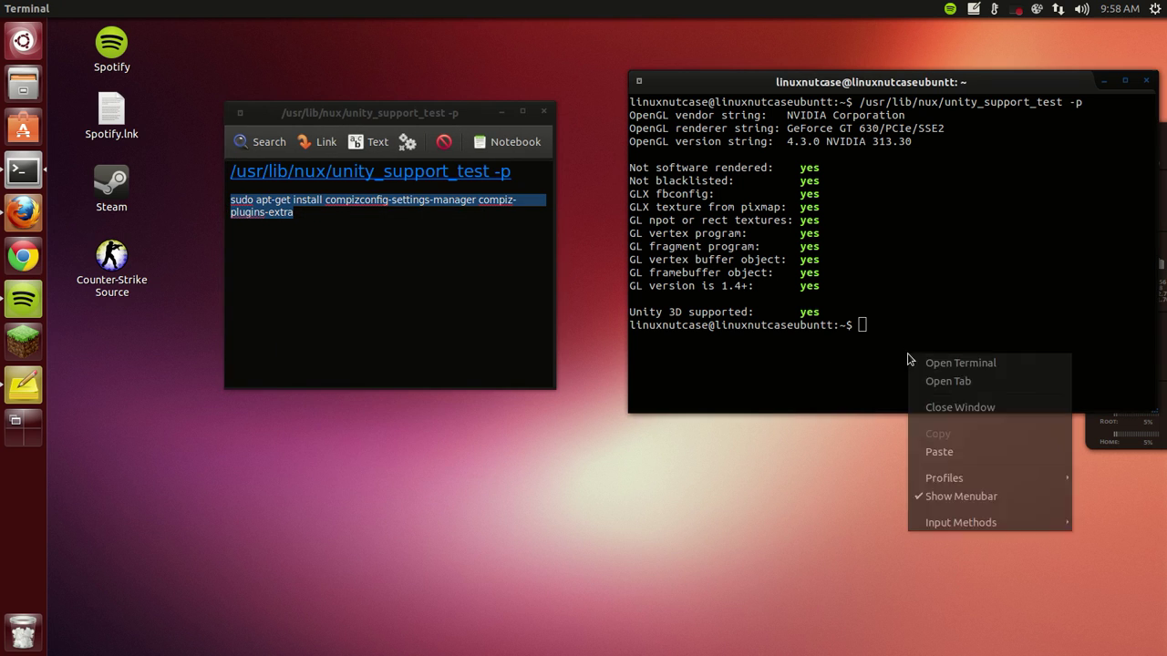
left_click(939, 452)
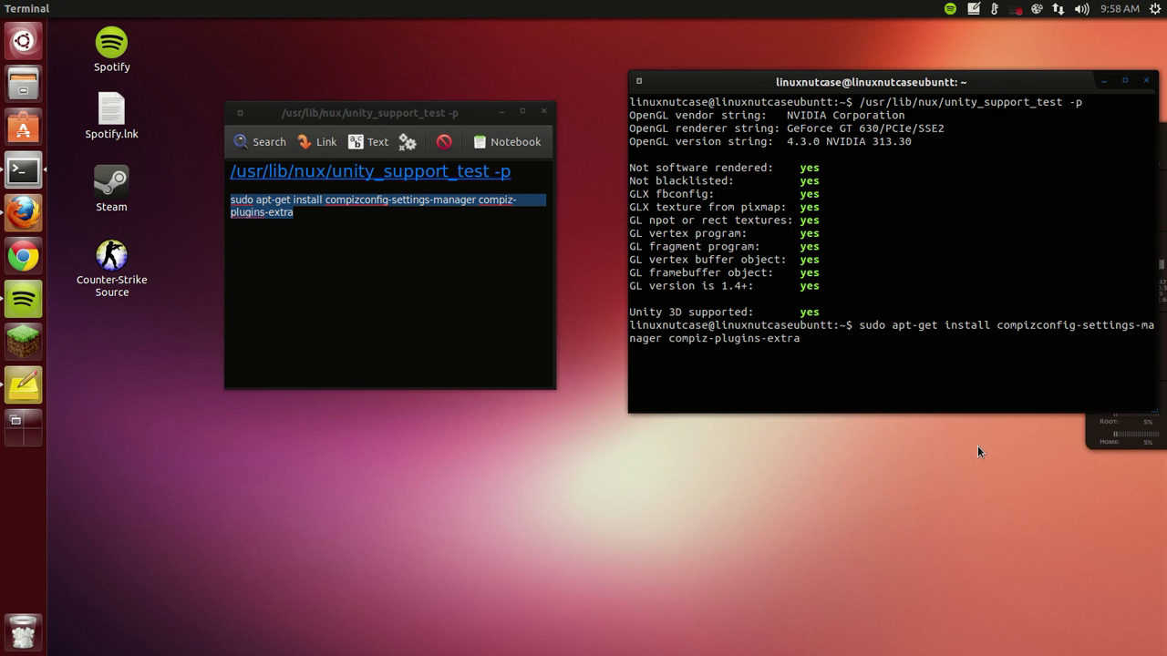
left_click(1105, 84)
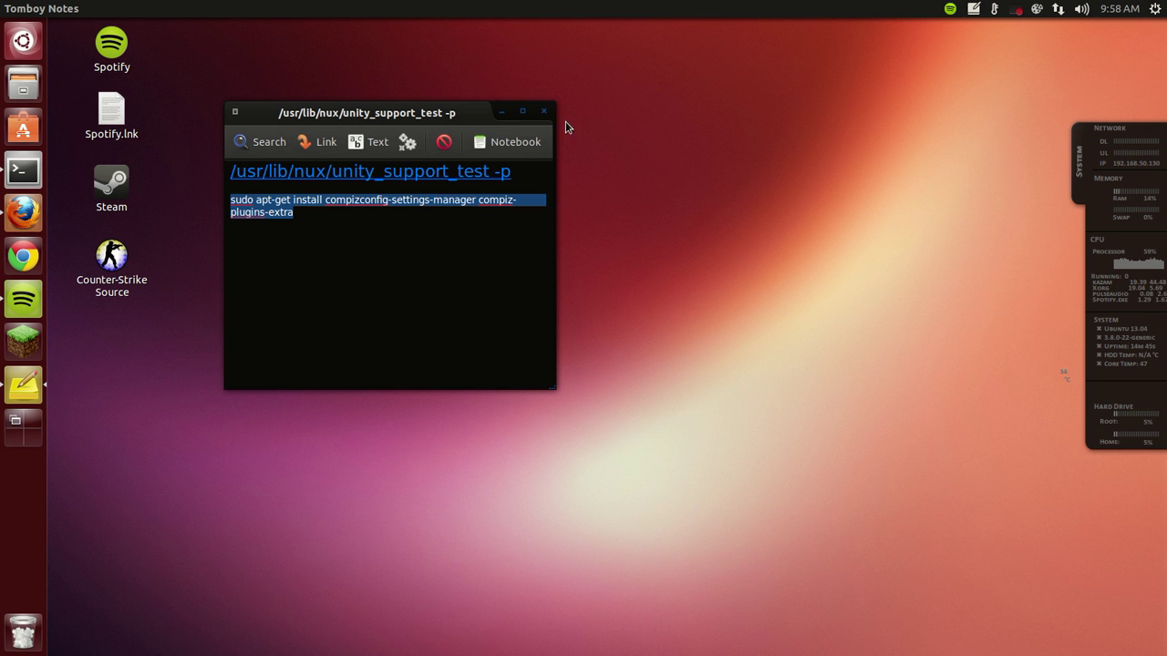
left_click(503, 113)
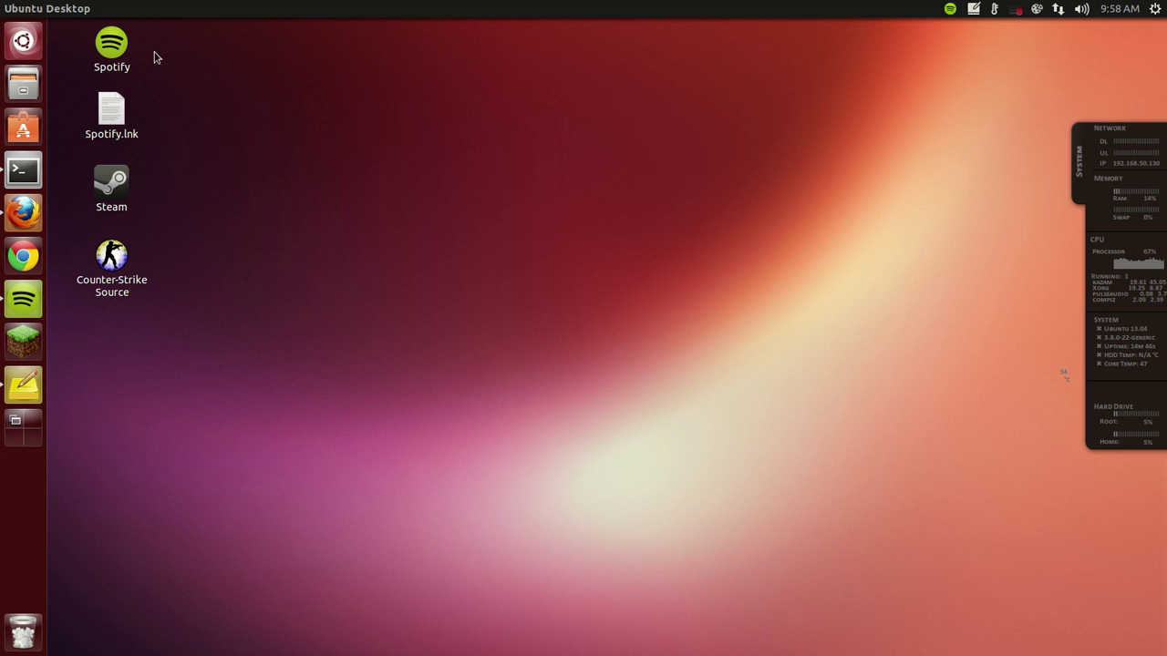
Step: Open CompizConfig Settings Manager and position its window near the middle of the desktop
left_click(30, 57)
key("Escape")
left_click_drag(535, 224, 750, 69)
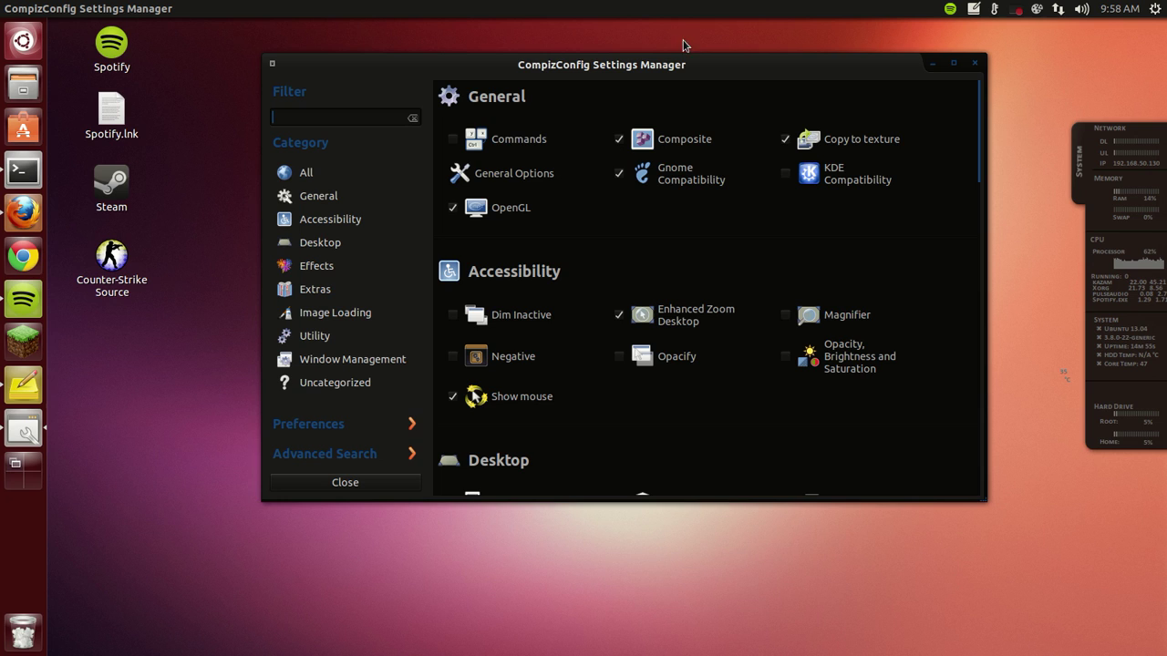
left_click_drag(488, 65, 705, 102)
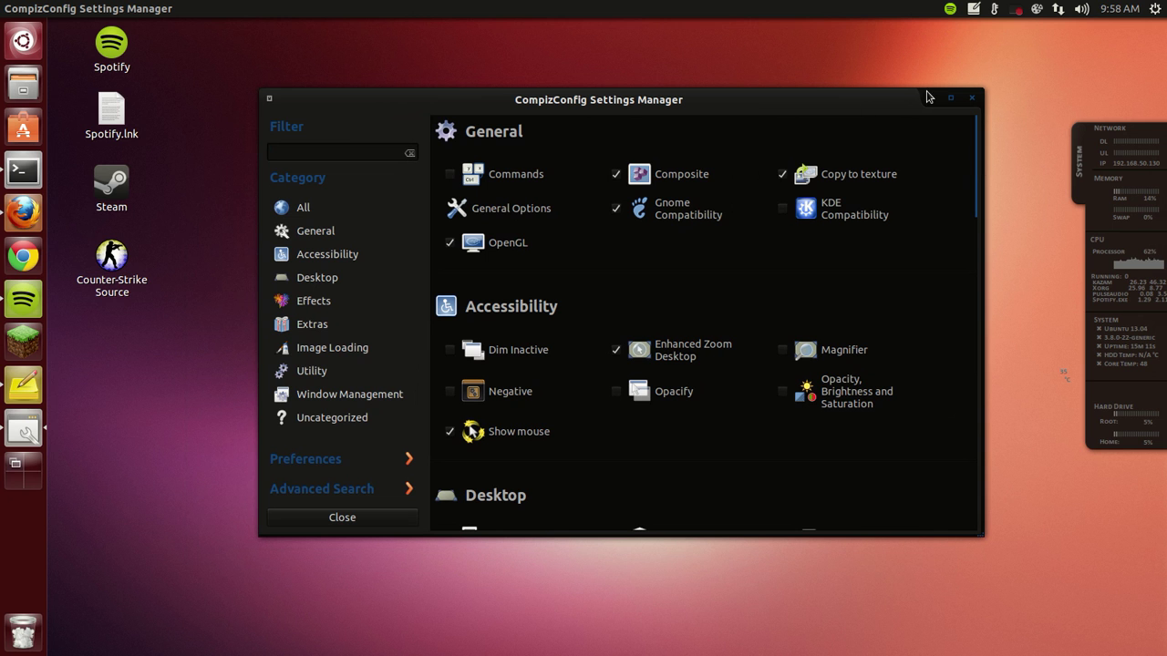
mouse_move(652, 112)
left_mouse_down()
mouse_move(602, 107)
mouse_move(559, 55)
mouse_move(638, 37)
mouse_move(636, 96)
left_mouse_up()
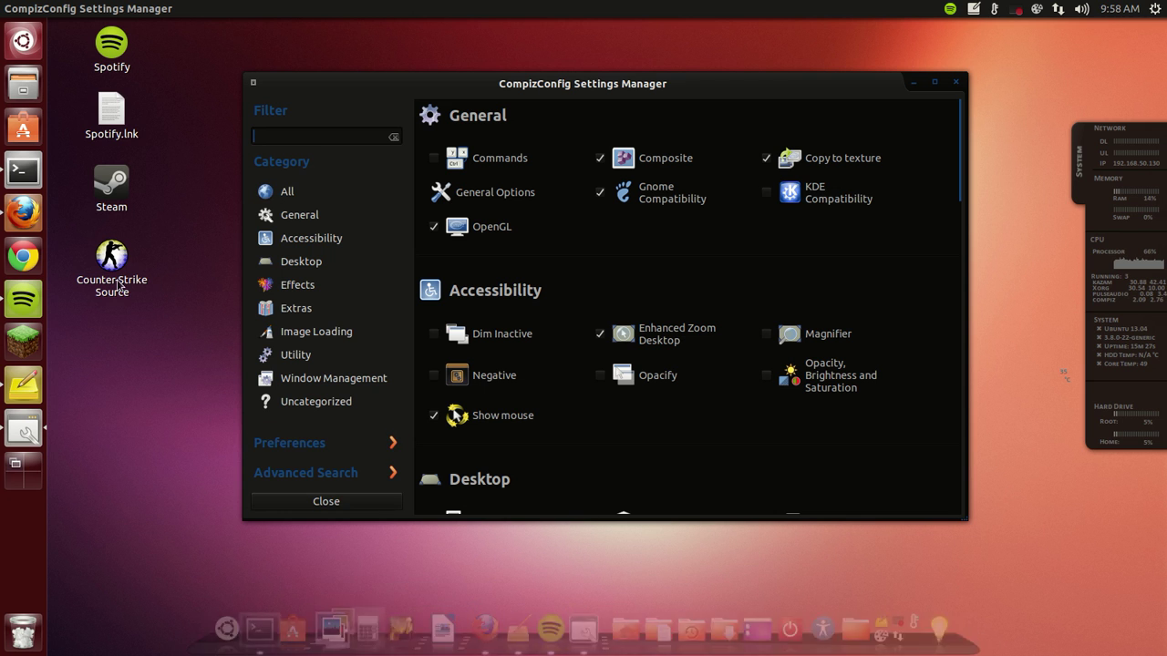
mouse_move(811, 654)
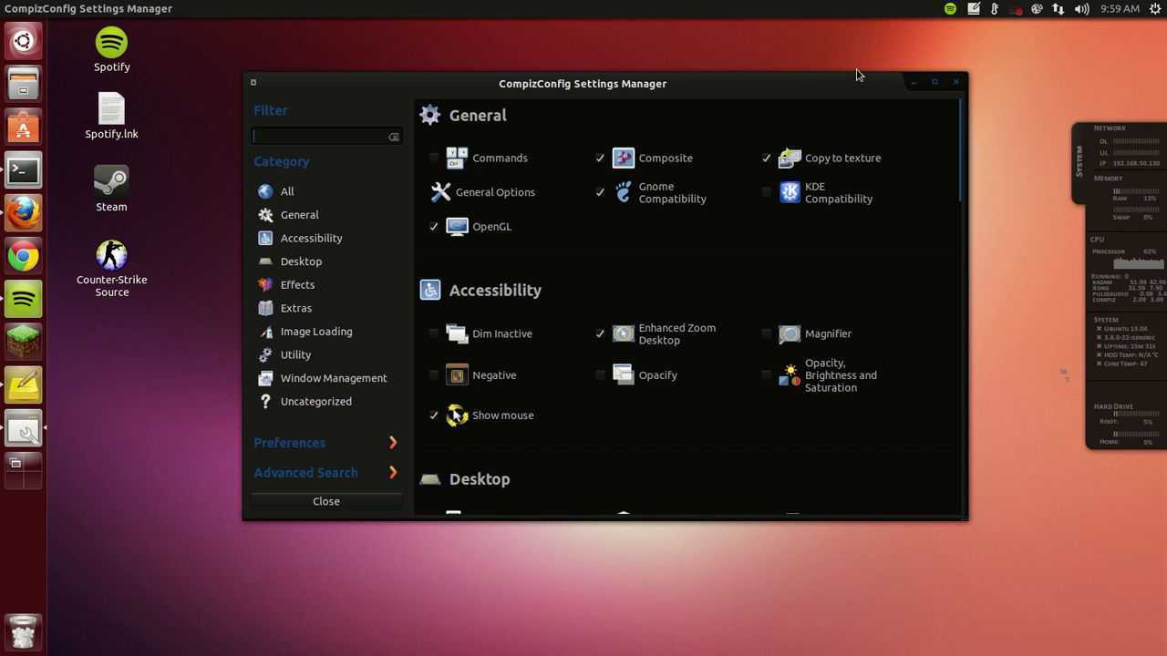
mouse_move(842, 75)
left_mouse_down()
mouse_move(867, 63)
mouse_move(843, 73)
mouse_move(846, 89)
left_mouse_up()
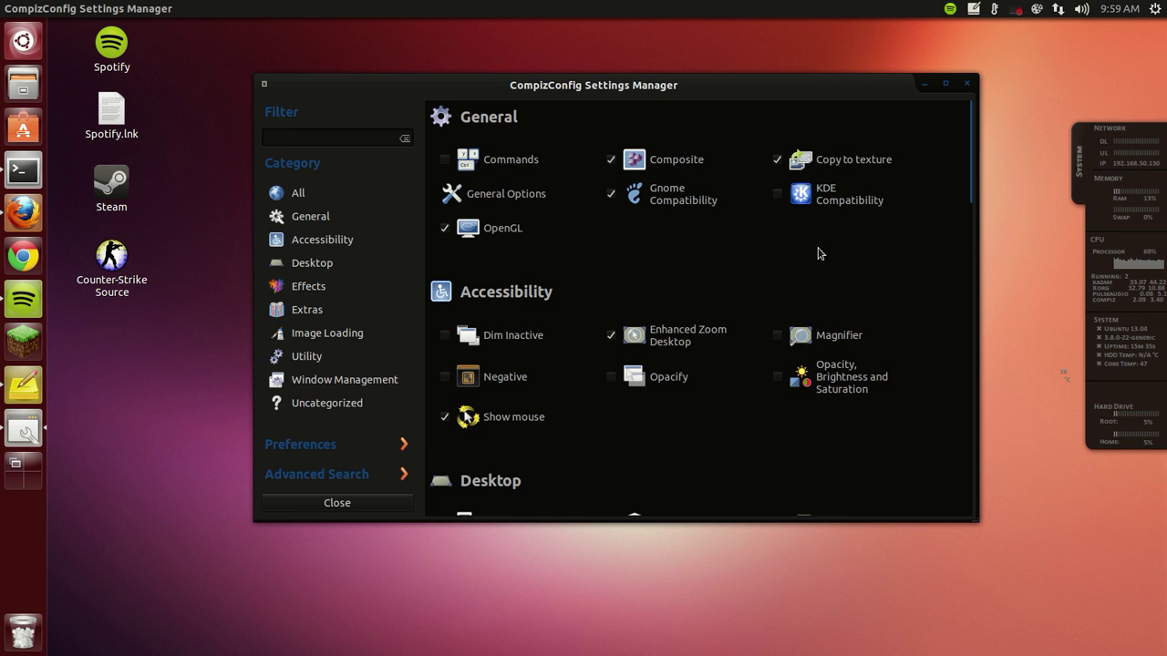
Step: Examine which Desktop and Effects plugins are enabled, including the Desktop Cube settings, and rotate the cube to preview them
scroll(752, 283, "down", 5)
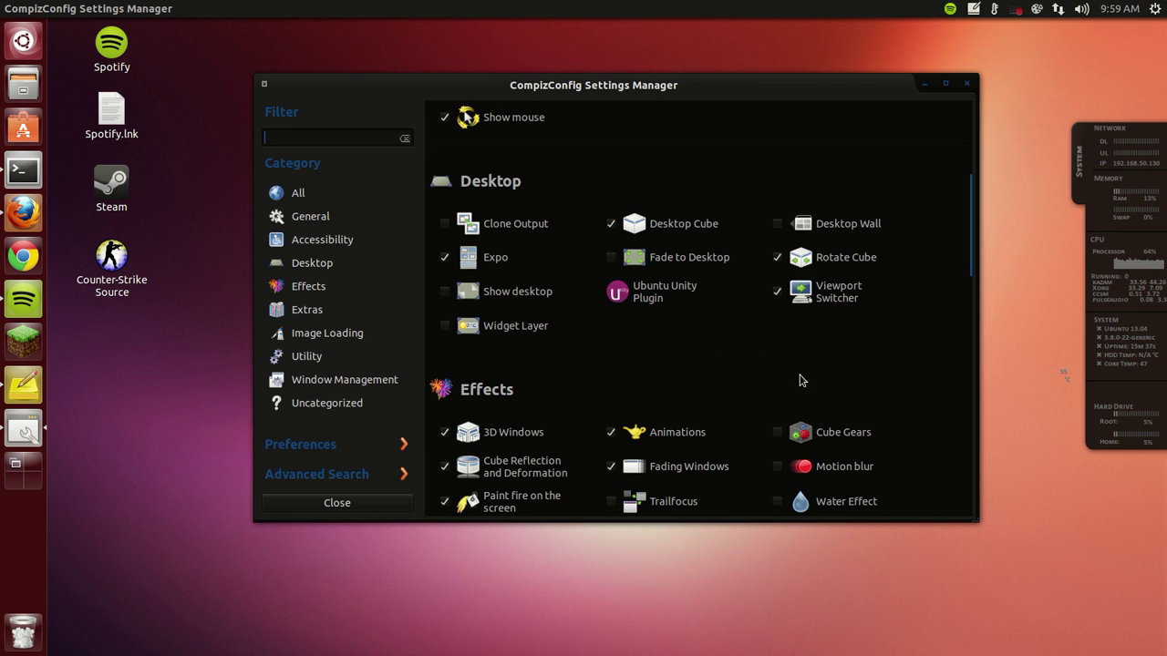
left_click(712, 220)
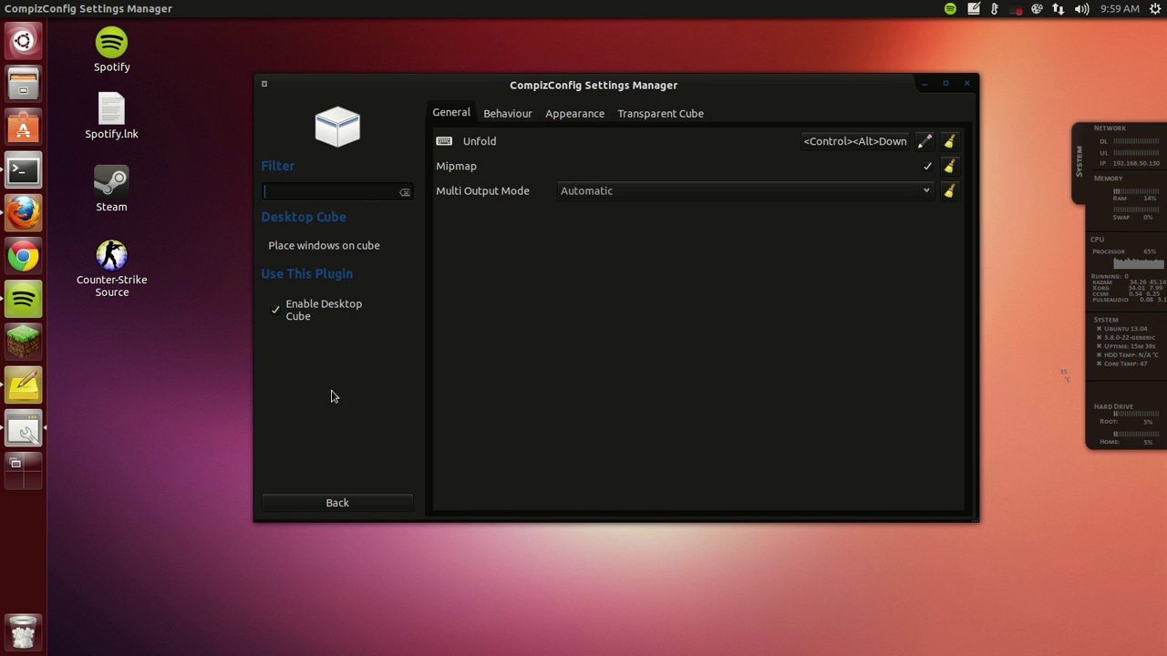
left_click(336, 504)
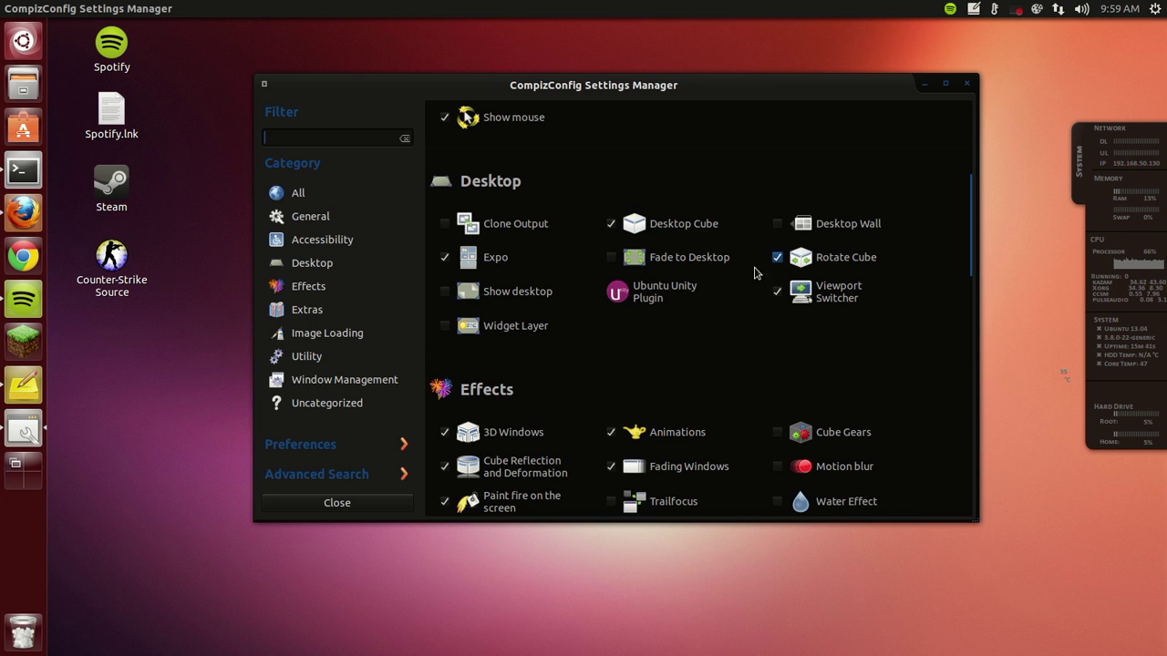
scroll(503, 297, "down", 3)
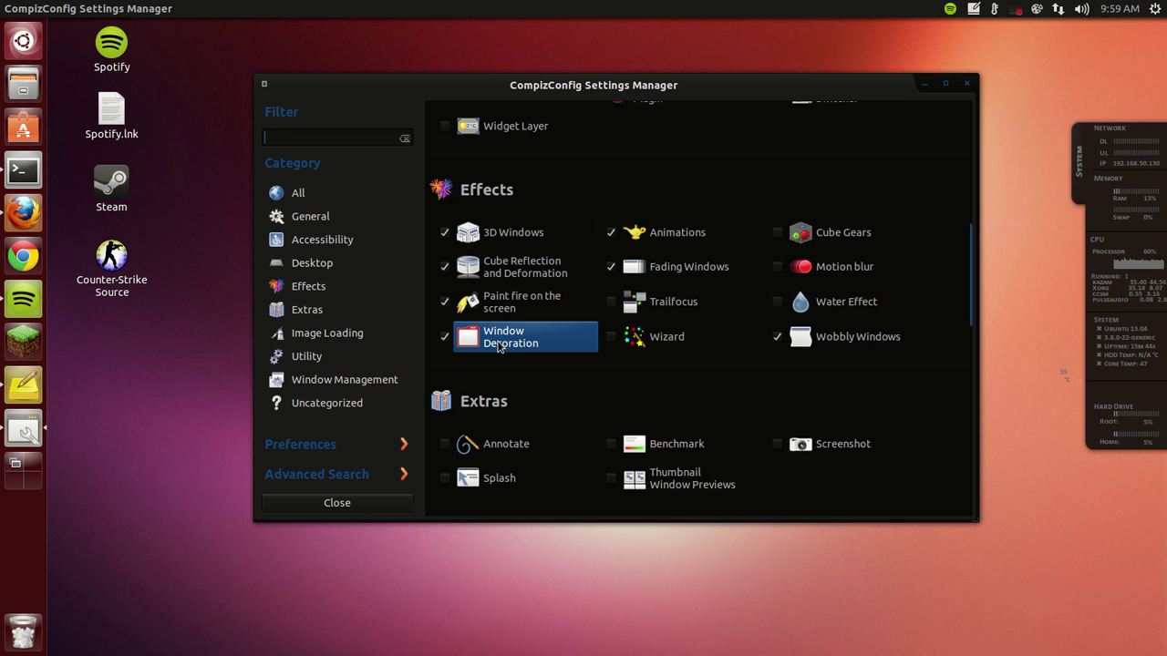
scroll(528, 343, "up", 1)
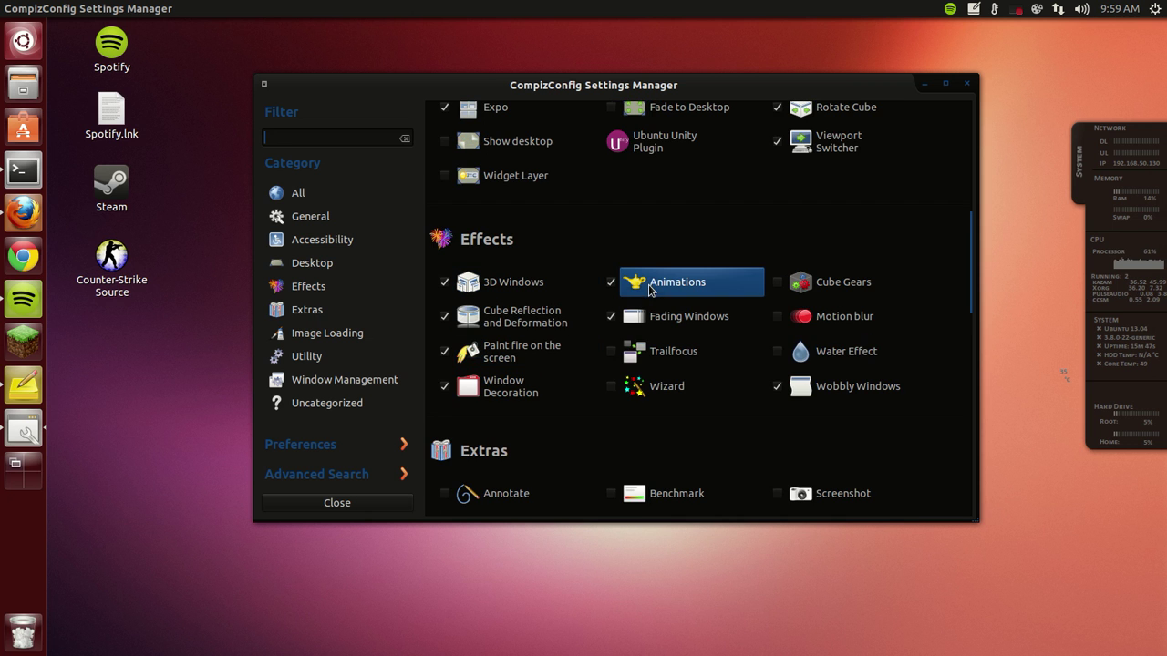
left_click_drag(650, 281, 620, 364)
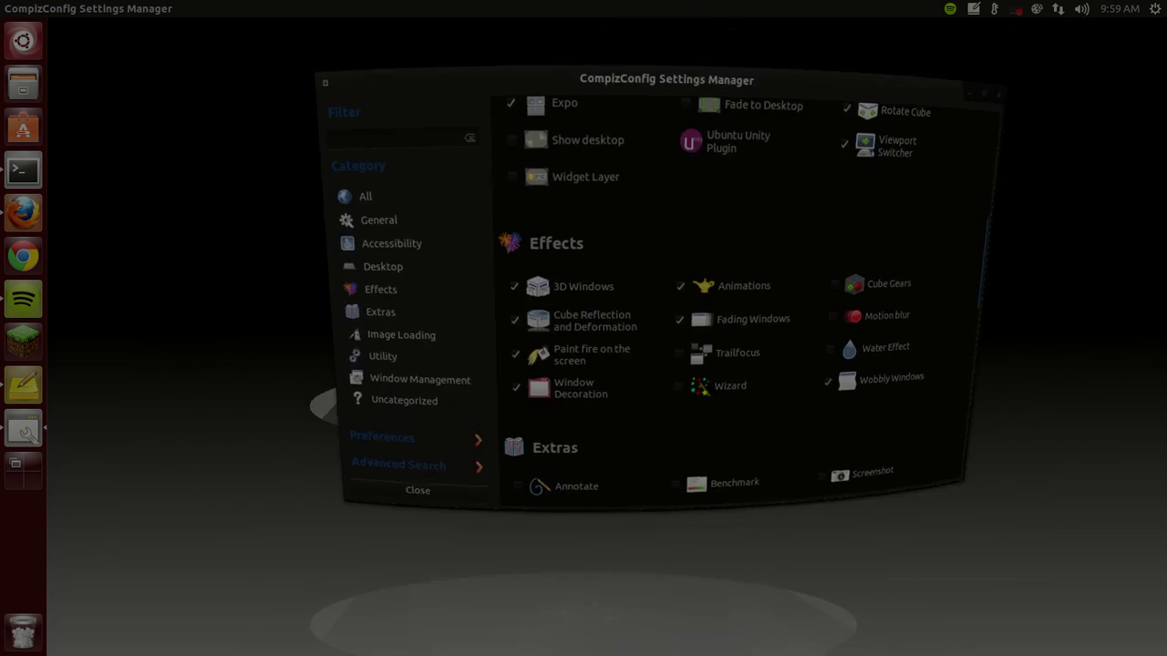
scroll(653, 213, "up", 5)
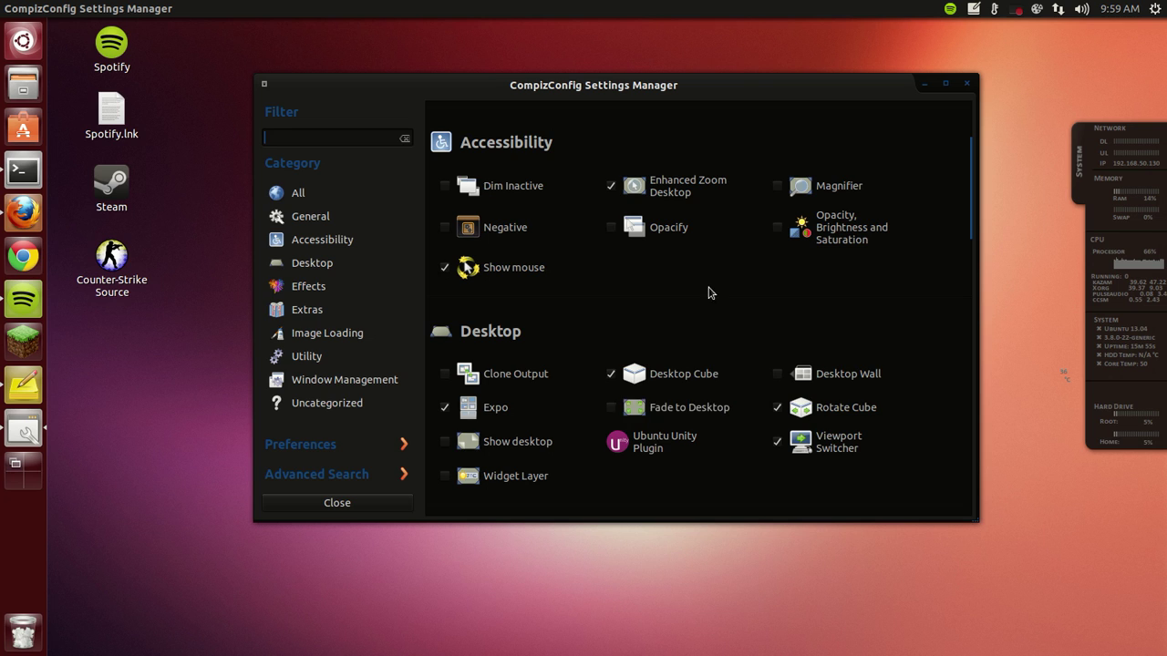
Step: Enable Inside Cube in the Desktop Cube plugin's behaviour settings and rotate the cube to preview it
left_click(699, 386)
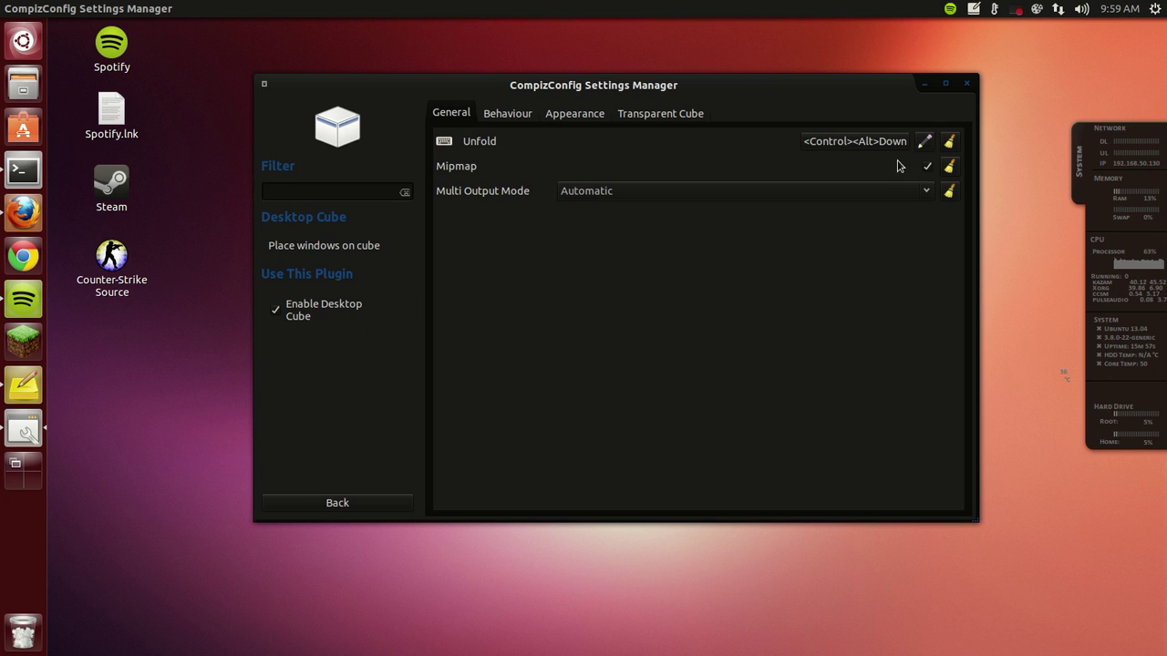
left_click(515, 120)
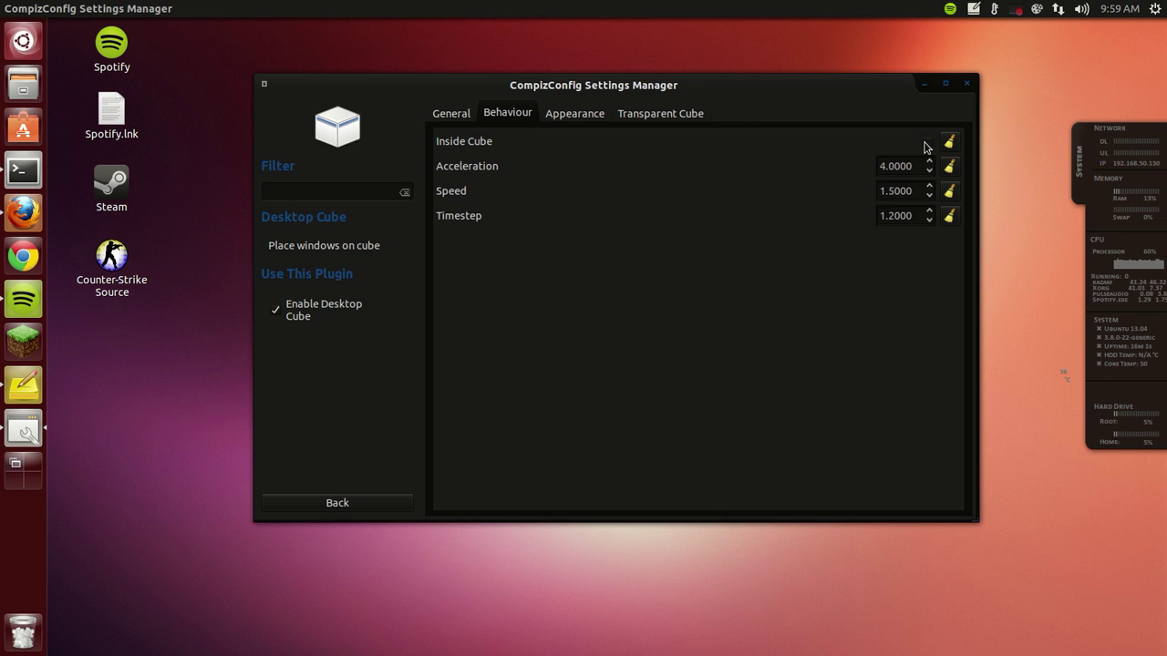
left_click_drag(854, 207, 401, 374, "ctrl+alt")
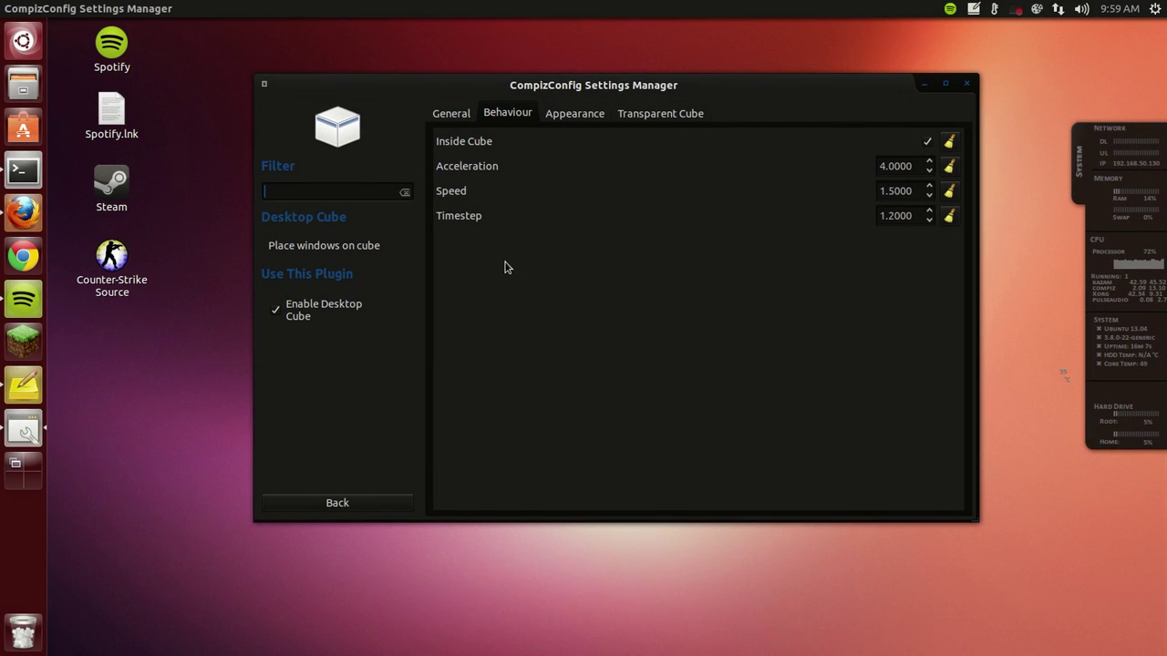
Step: Examine the Desktop Cube's cap colours and Skydome appearance settings, and rotate the cube to preview the skydome
left_click(583, 114)
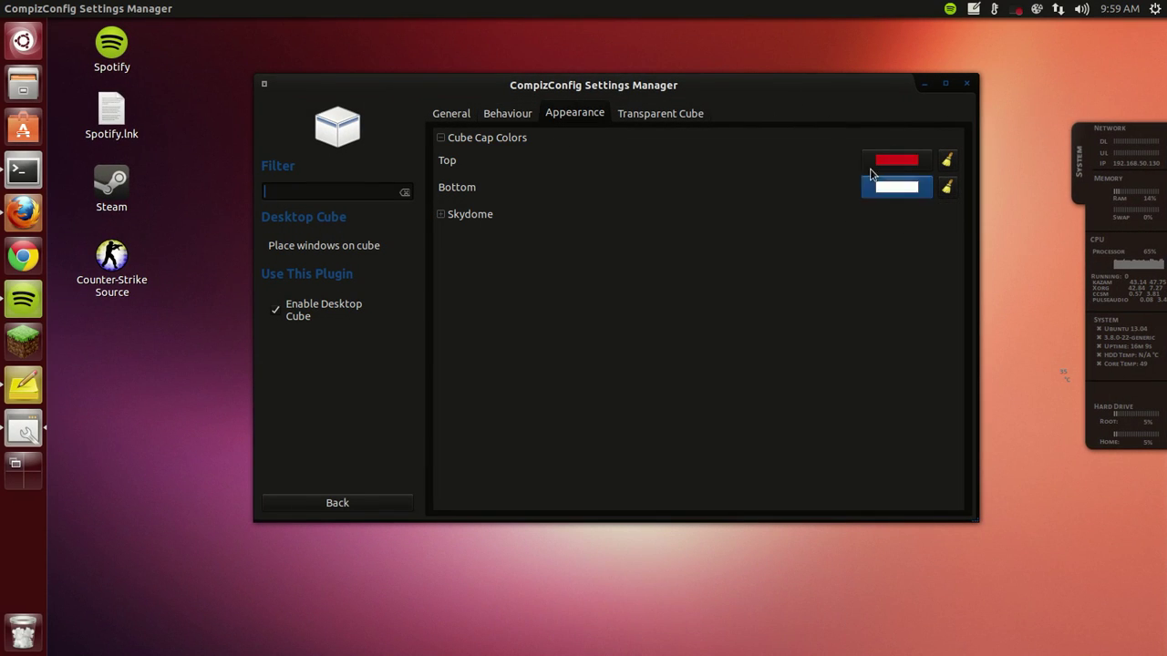
left_click(466, 216)
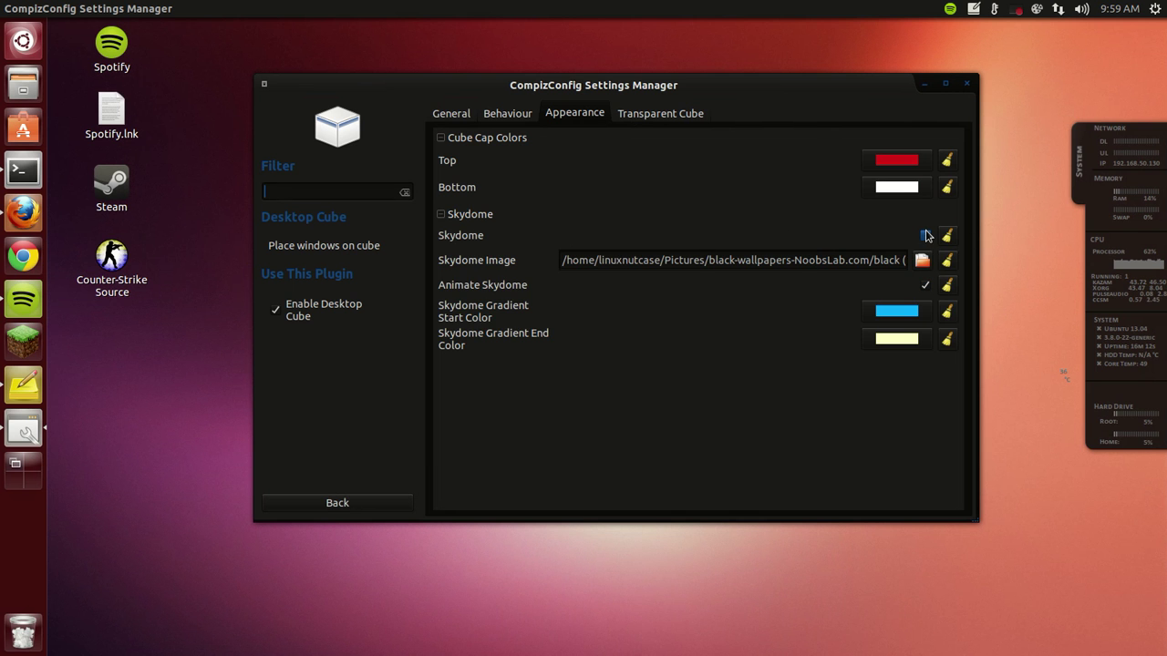
left_click_drag(734, 290, 668, 215, "ctrl+alt")
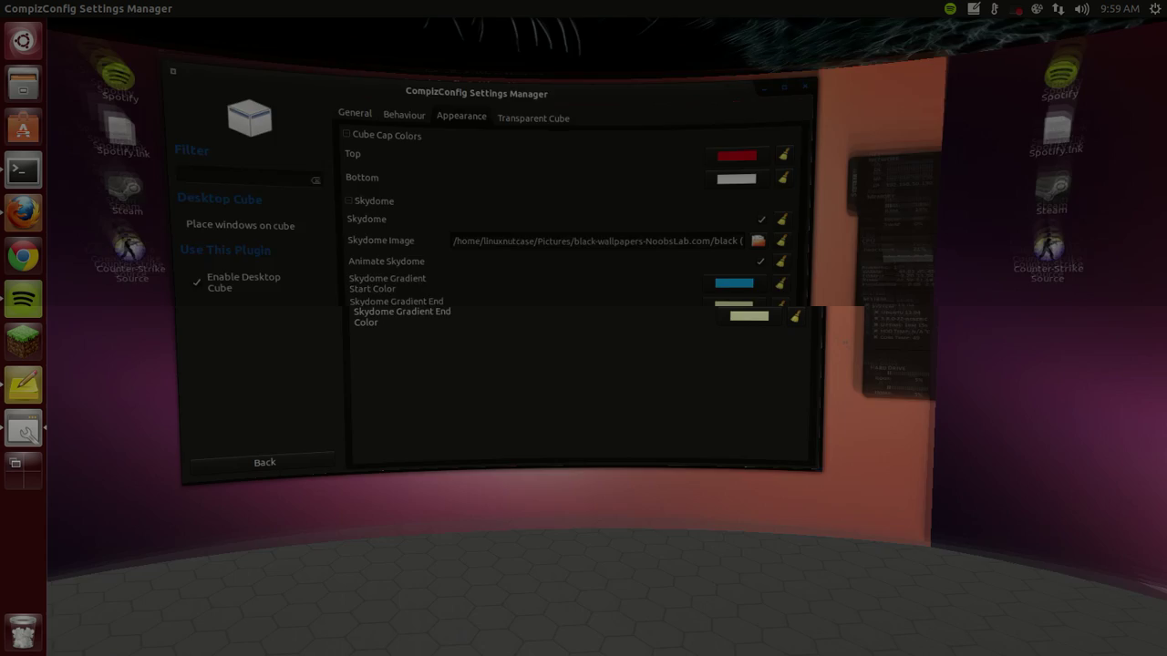
Step: Disable Inside Cube in the Desktop Cube's behaviour settings and rotate the cube to preview it
left_click(460, 114)
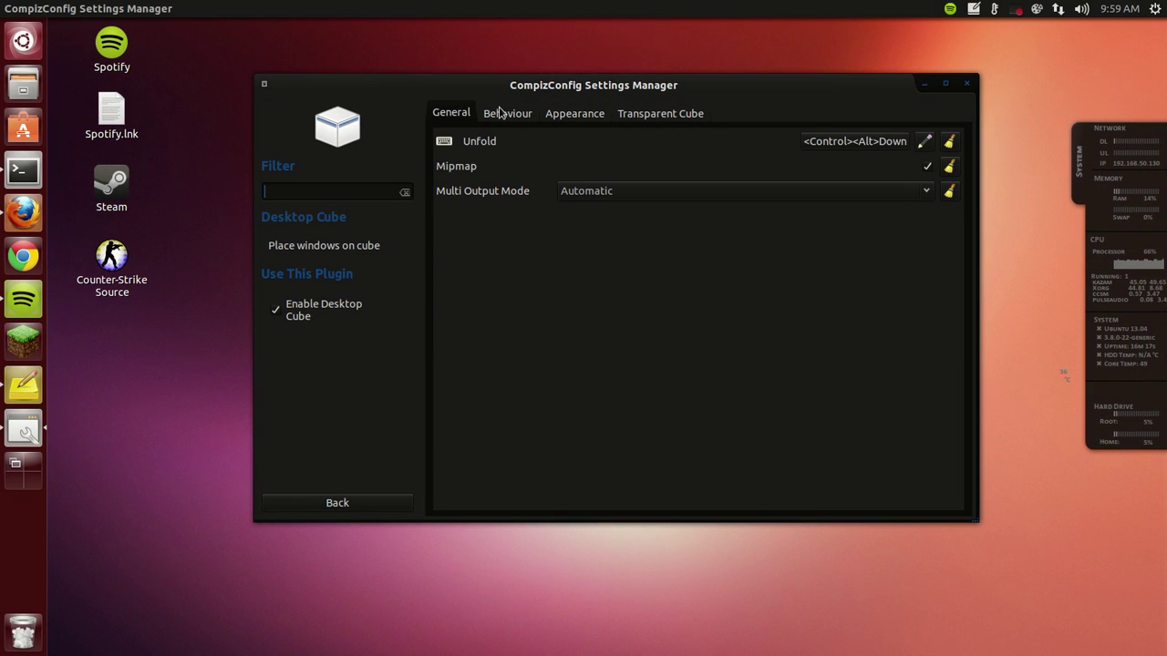
left_click(507, 113)
left_click_drag(710, 228, 666, 329, "ctrl+alt")
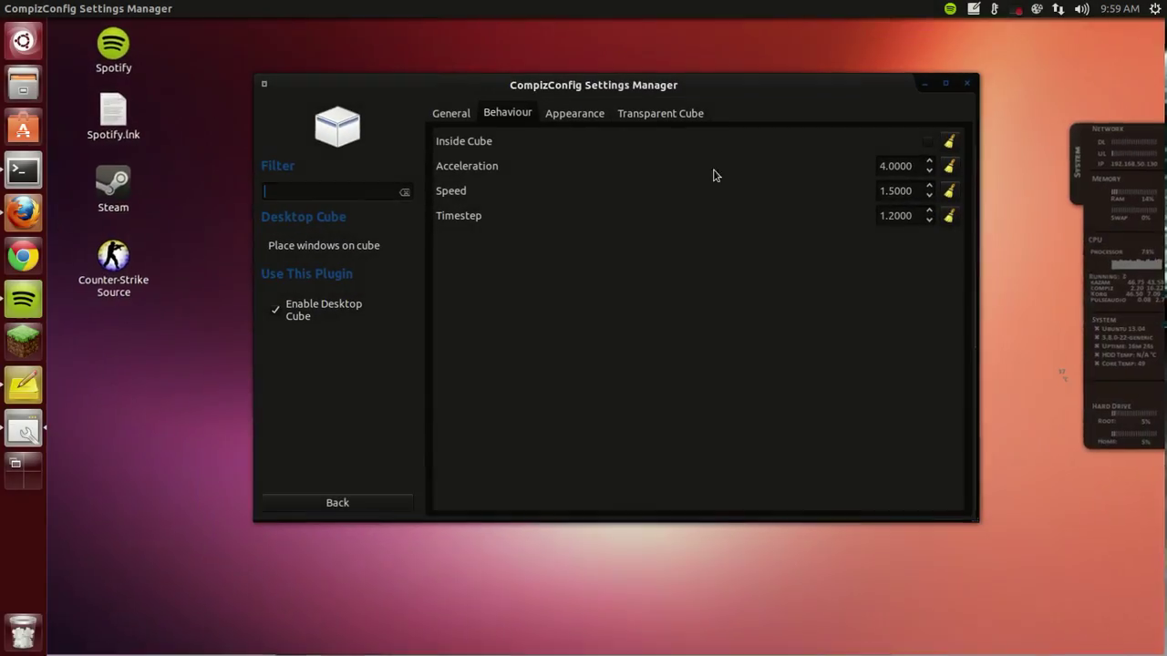
Step: Examine the Desktop Cube's Skydome and Transparent Cube opacity settings, and return to the plugin overview
left_click(560, 115)
left_click(686, 115)
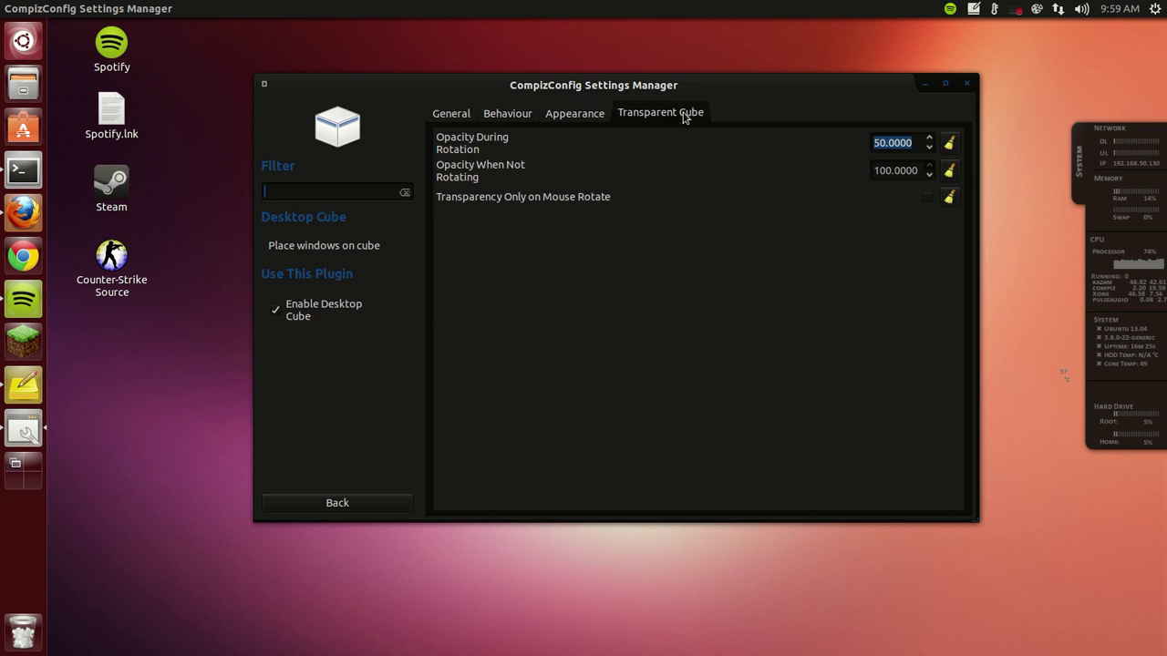
left_click(600, 114)
left_click(925, 238)
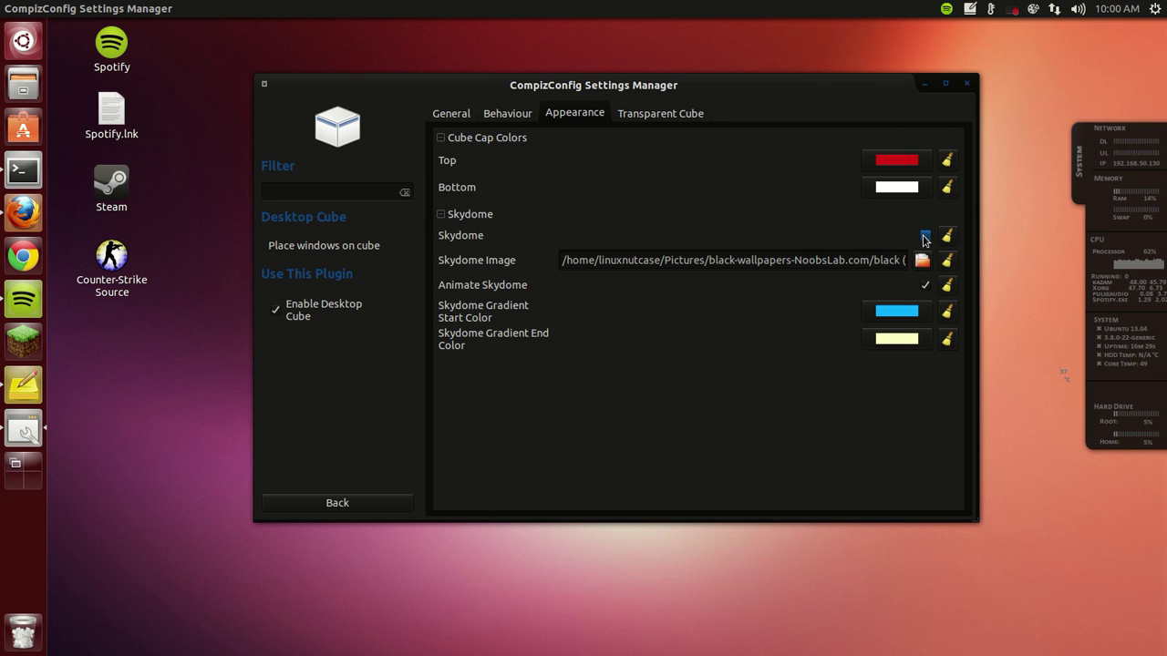
left_click(337, 500)
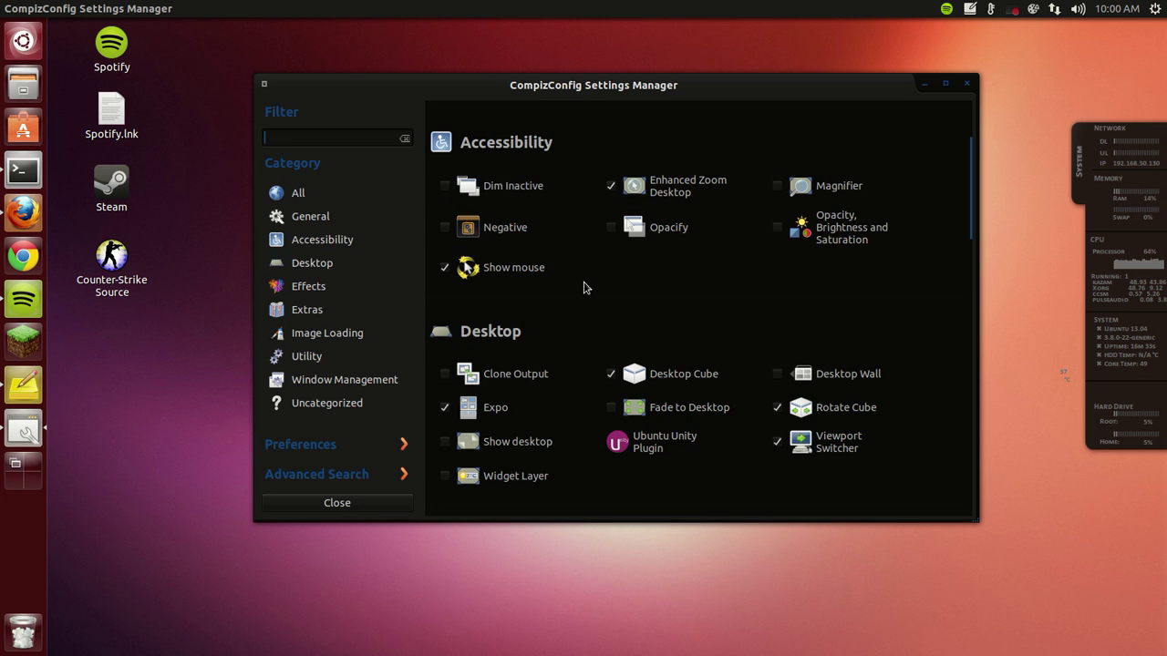
left_click(684, 374)
left_click(665, 114)
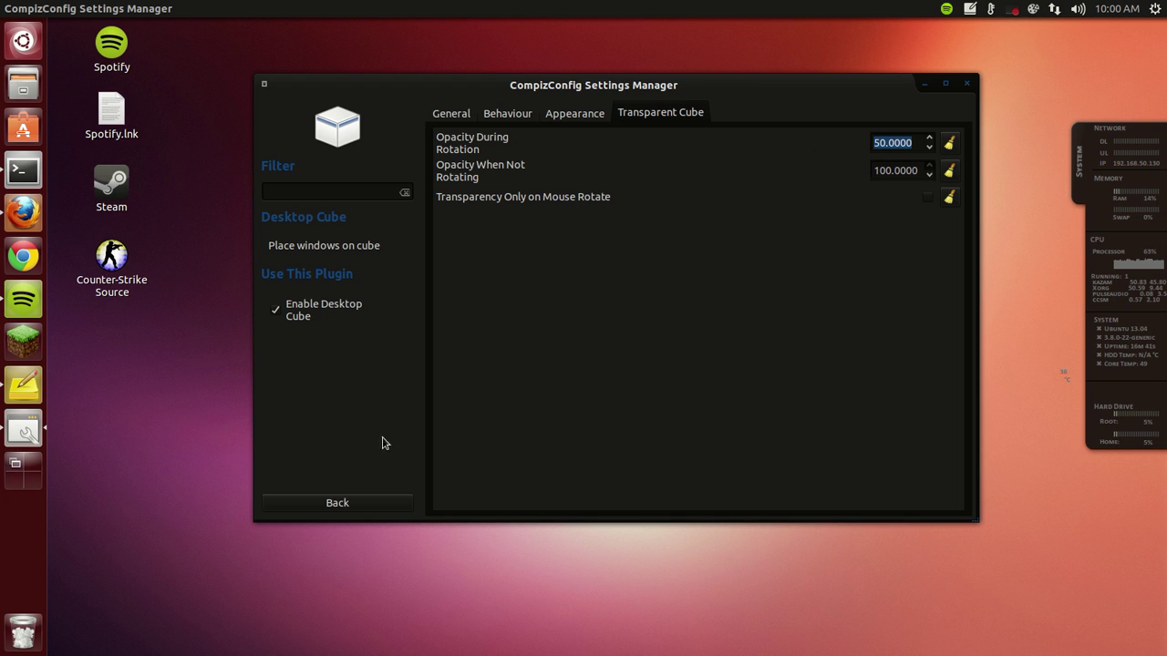
left_click(370, 501)
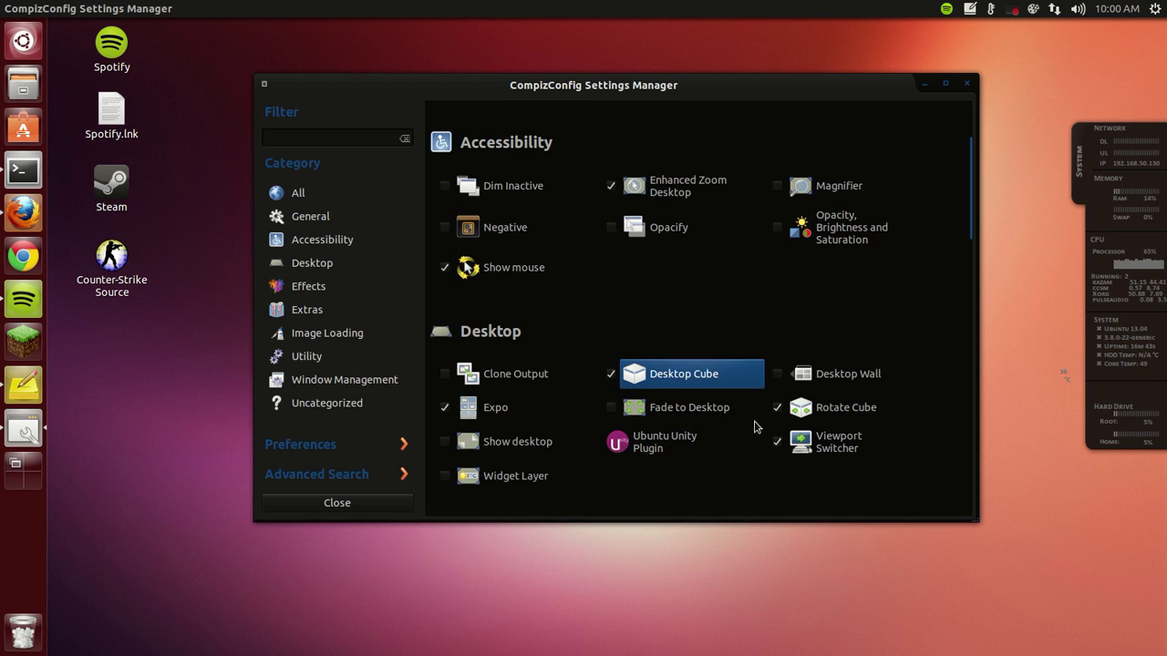
Step: Examine the Rotate Cube plugin's general options, additional settings and cube rotation bindings
left_click(839, 409)
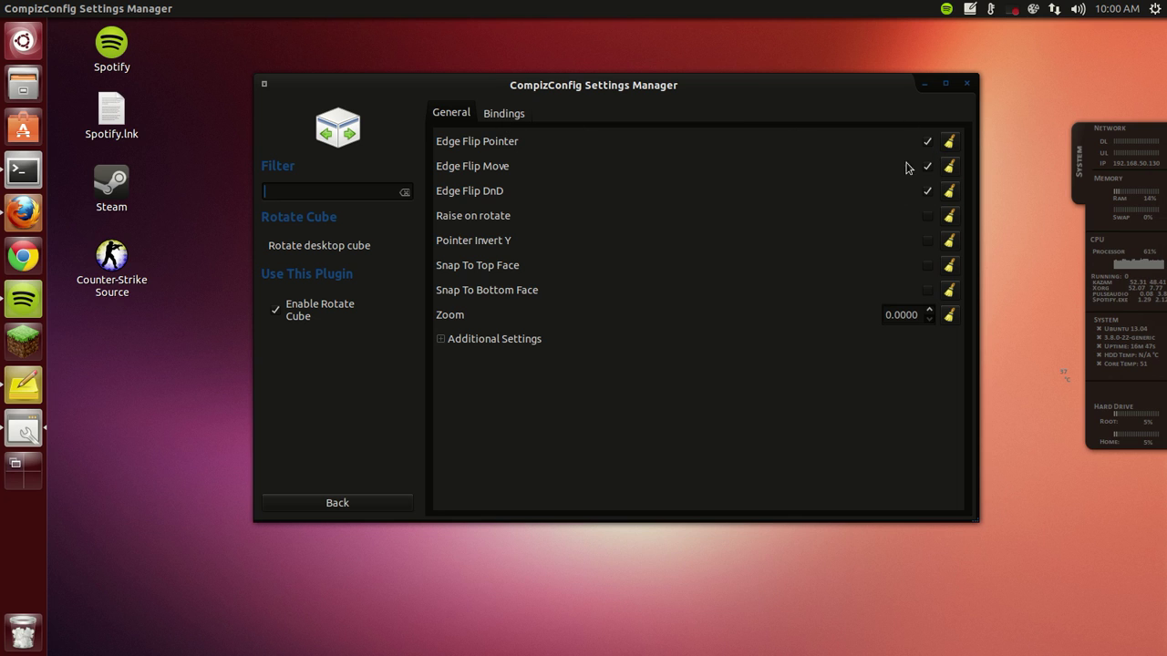
left_click(447, 342)
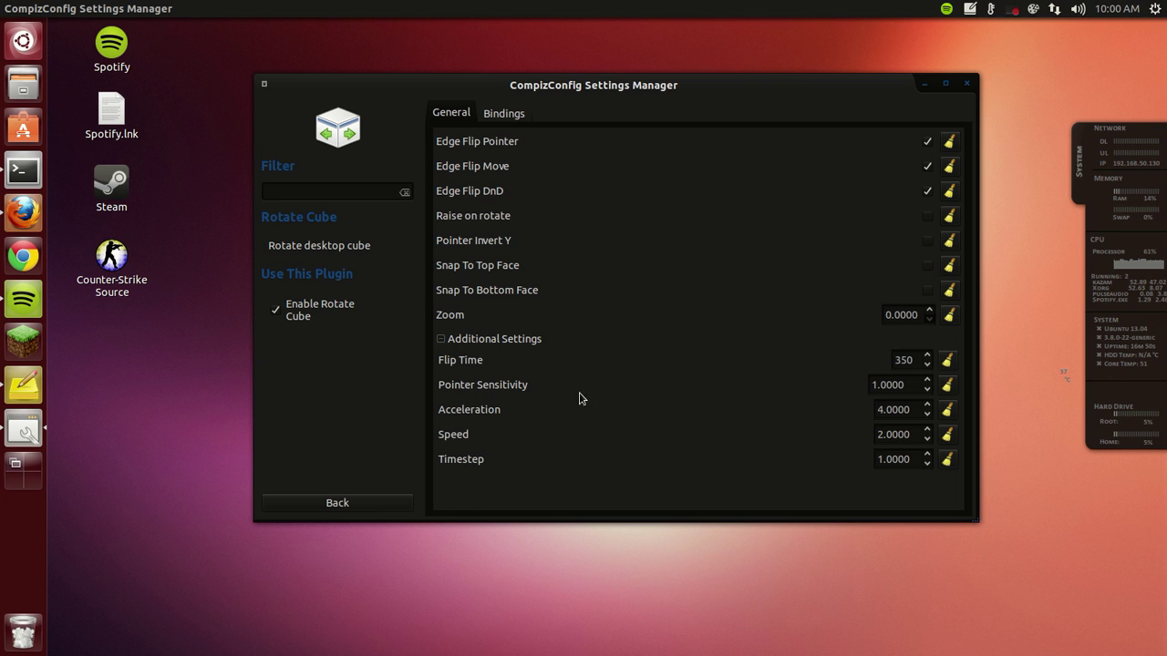
left_click(504, 112)
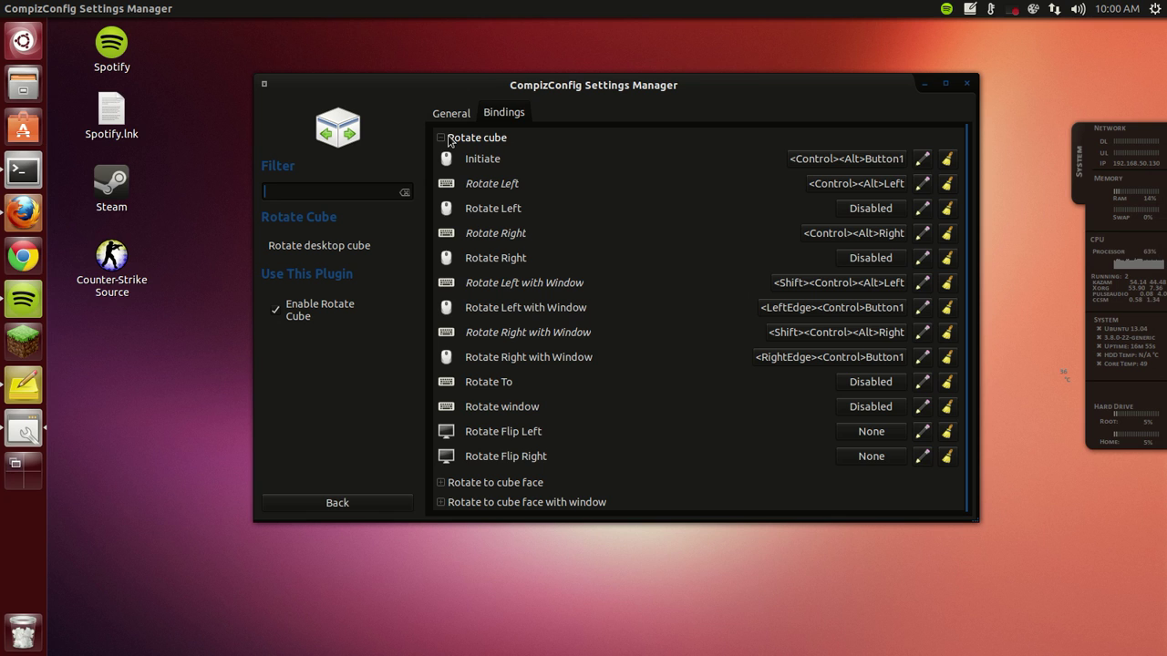
Step: Disable the Initiate binding for rotating the cube
left_click(880, 166)
left_click(916, 161)
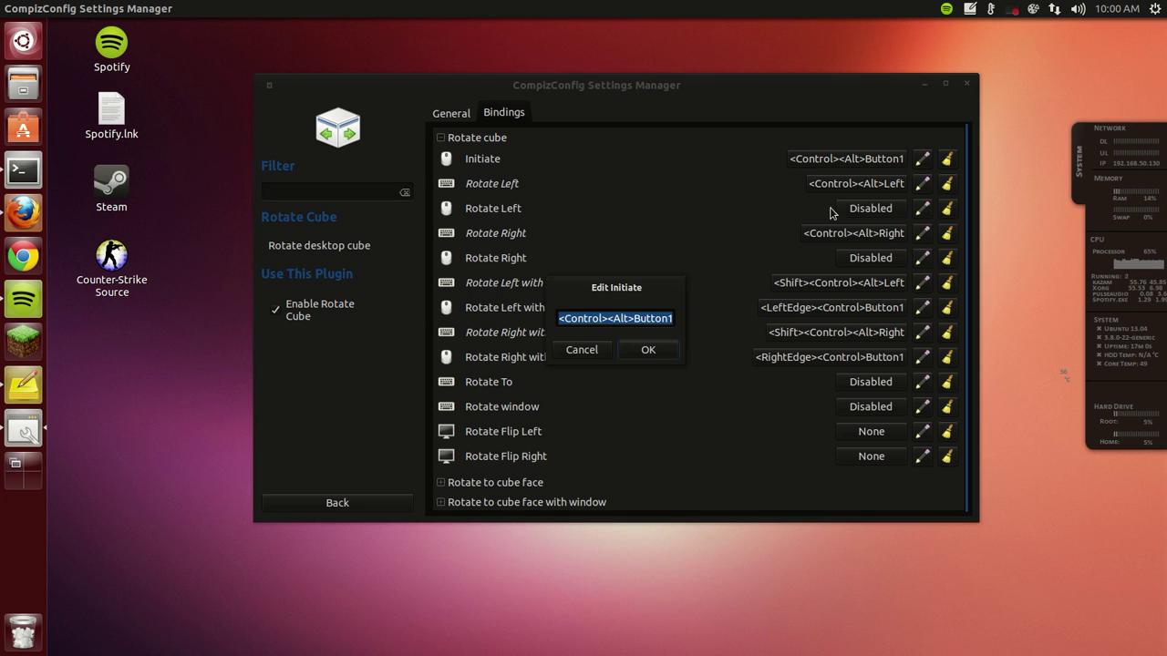
left_click(638, 354)
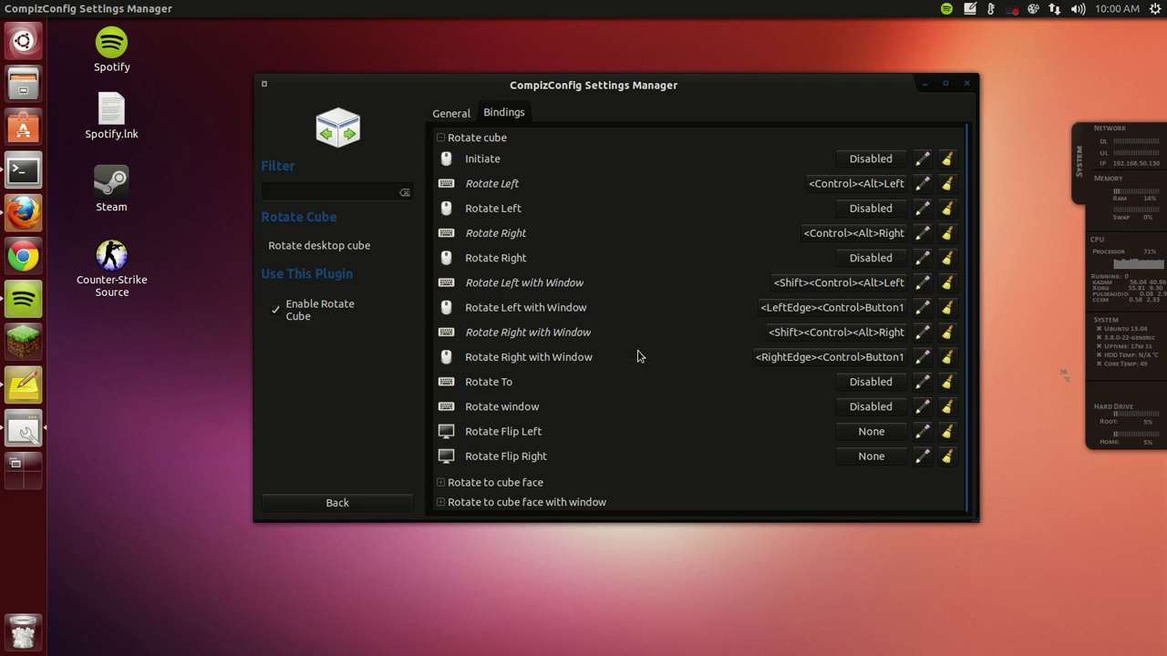
Step: Enable the Initiate binding as <Control><Alt>Button1 and rotate the cube to test it
left_click(893, 159)
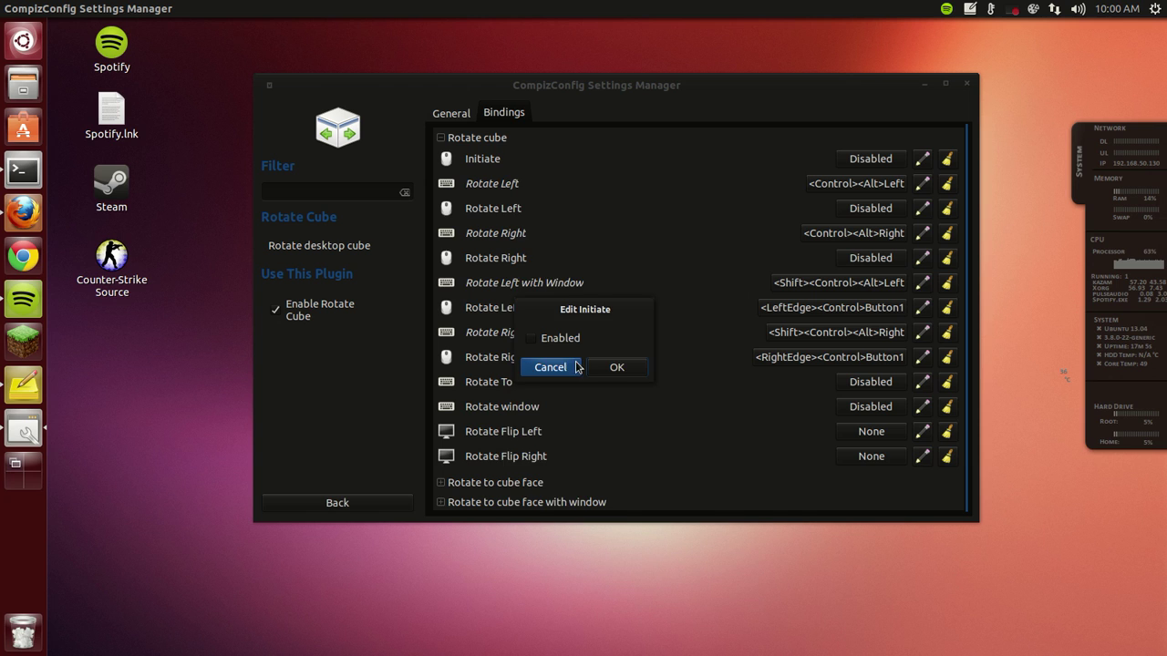
left_click(533, 338)
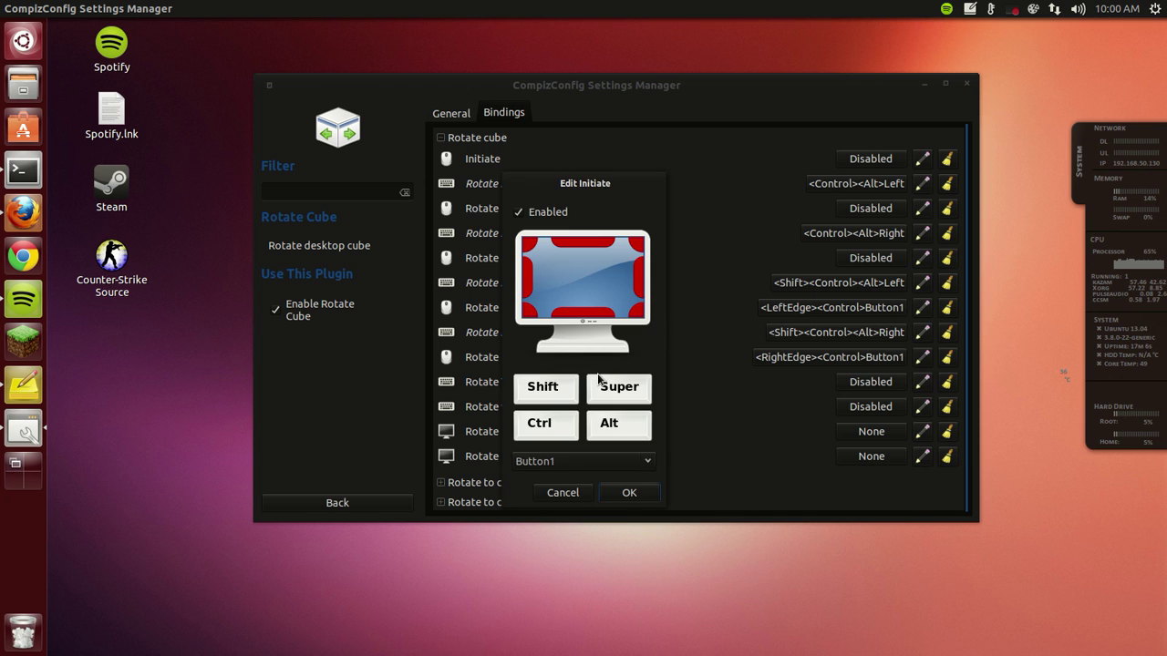
left_click(622, 427)
left_click(630, 492)
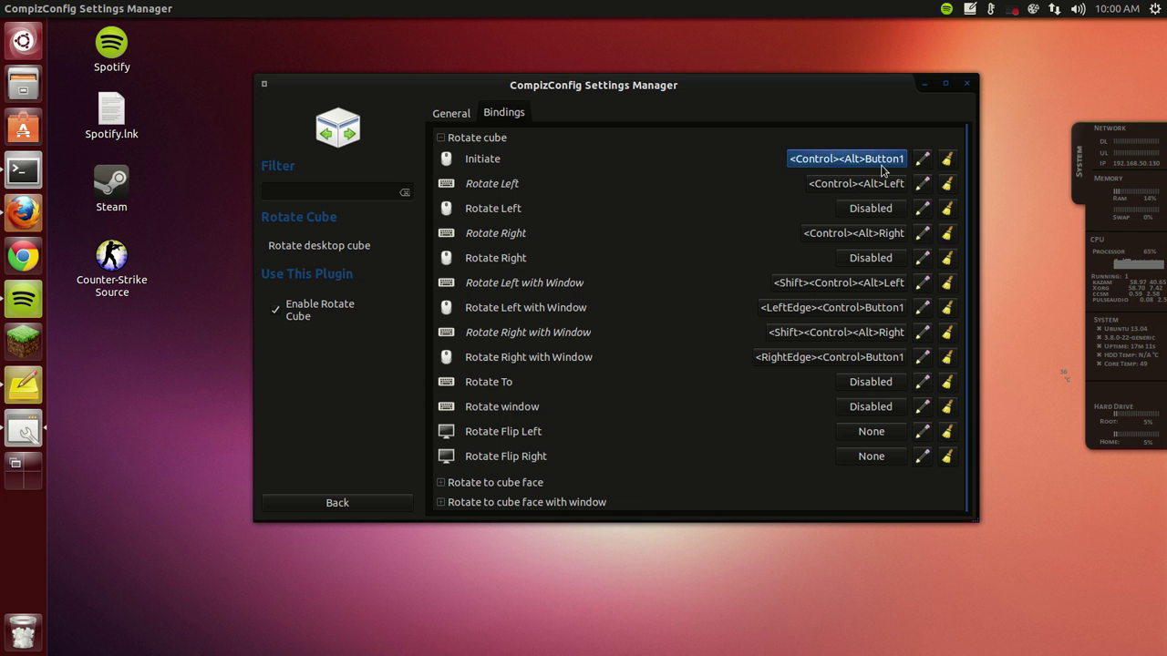
left_click_drag(749, 253, 902, 255, "ctrl+alt")
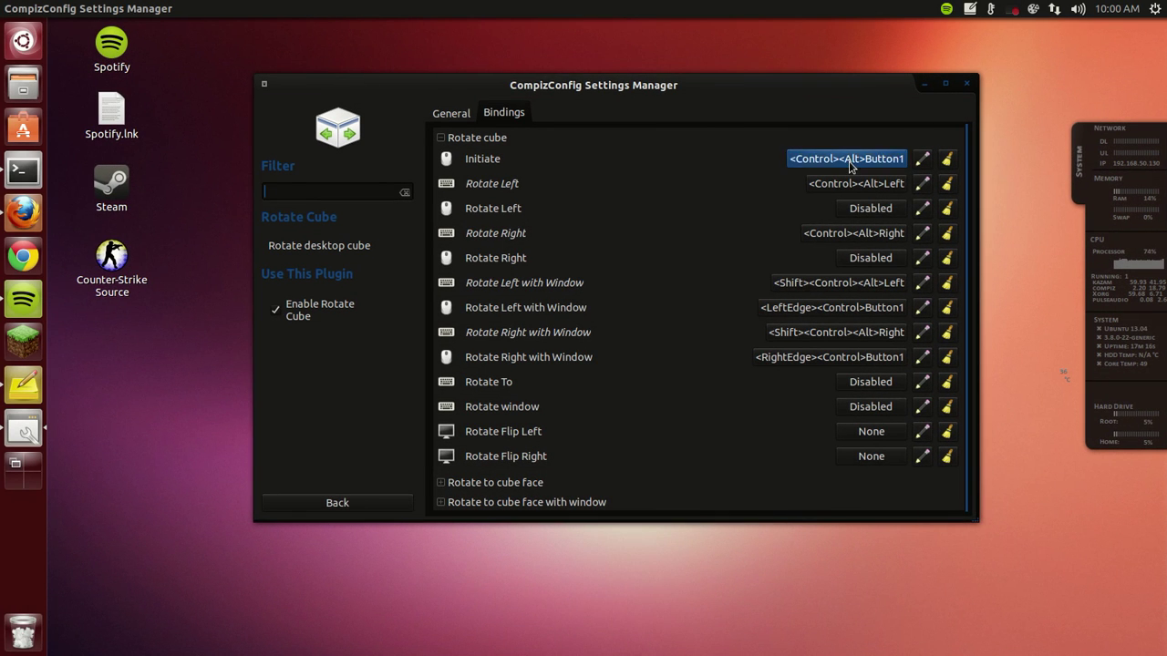
Step: Add the top screen edge to the Initiate binding, making it <TopEdge><Control><Alt>Button1, and test rotating the cube from that edge
left_click(848, 160)
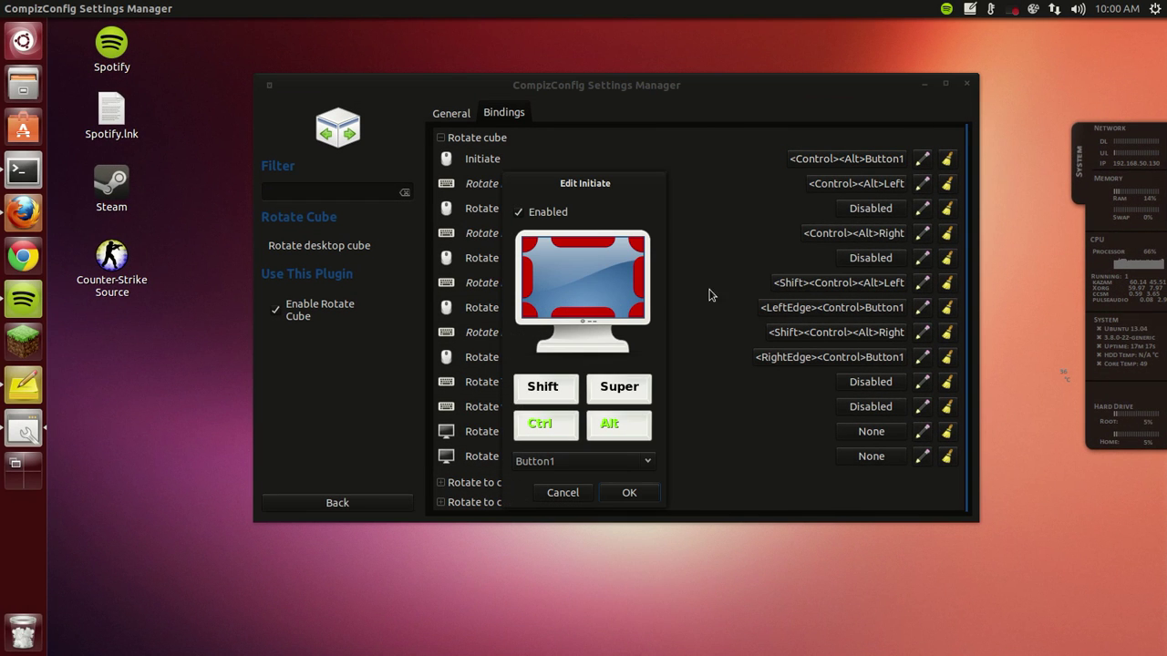
left_click(593, 247)
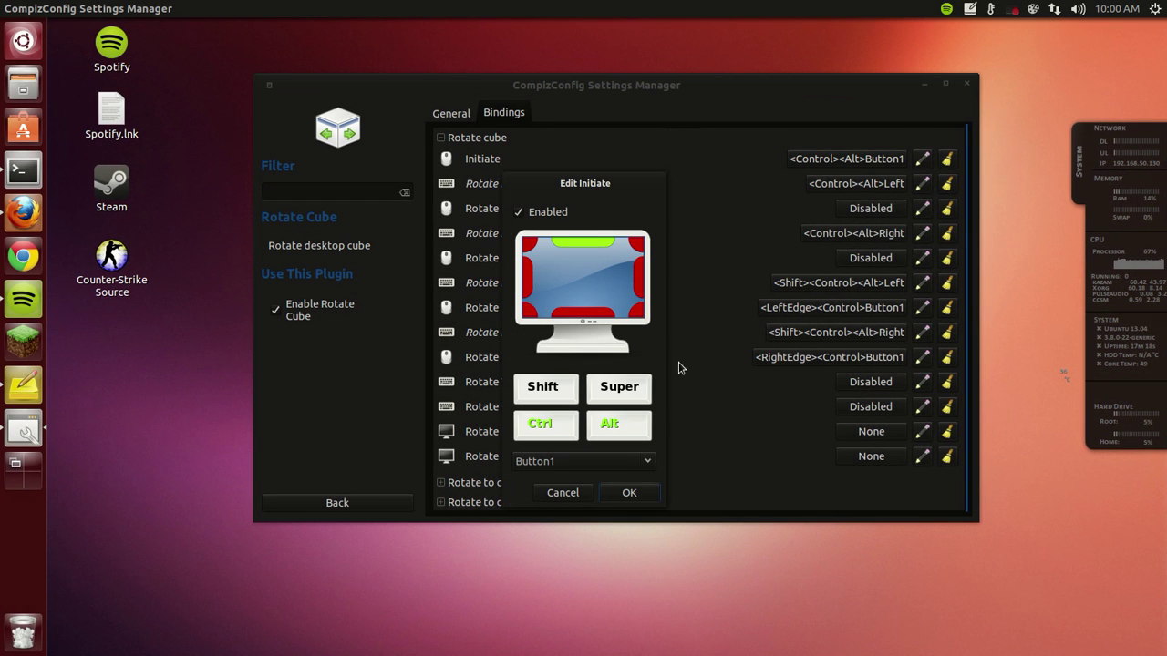
left_click(637, 493)
left_click_drag(613, 2, 973, 368)
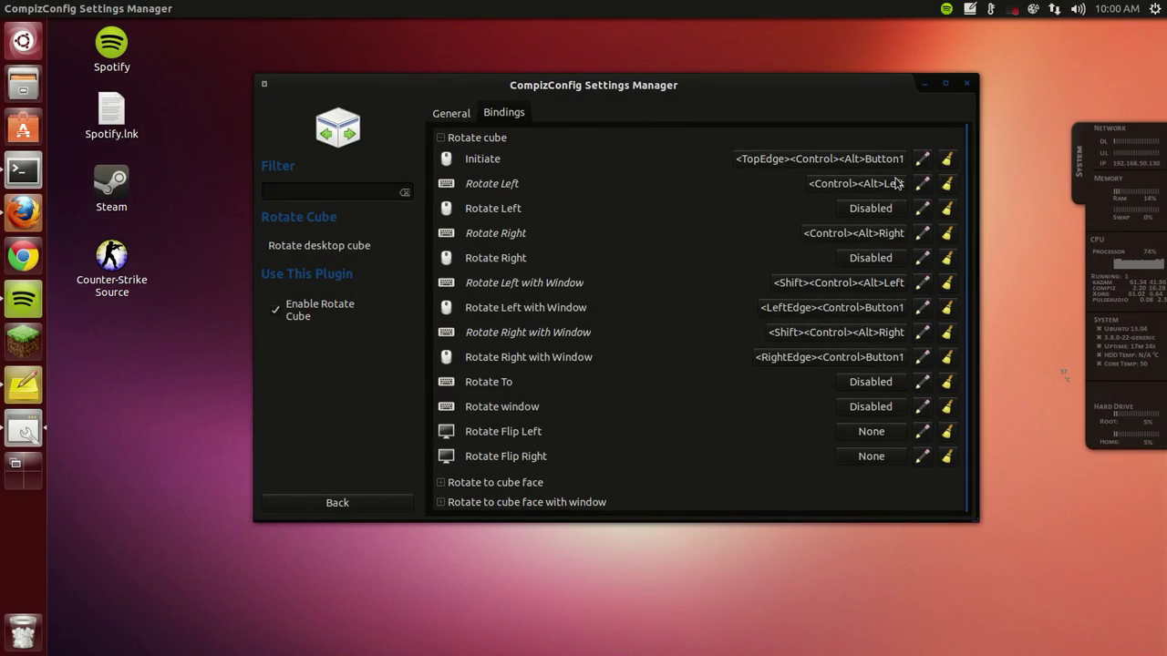
Step: Change the Initiate binding to <TopEdge>Button1 without modifiers and test rotating the cube from the top screen edge
left_click(873, 159)
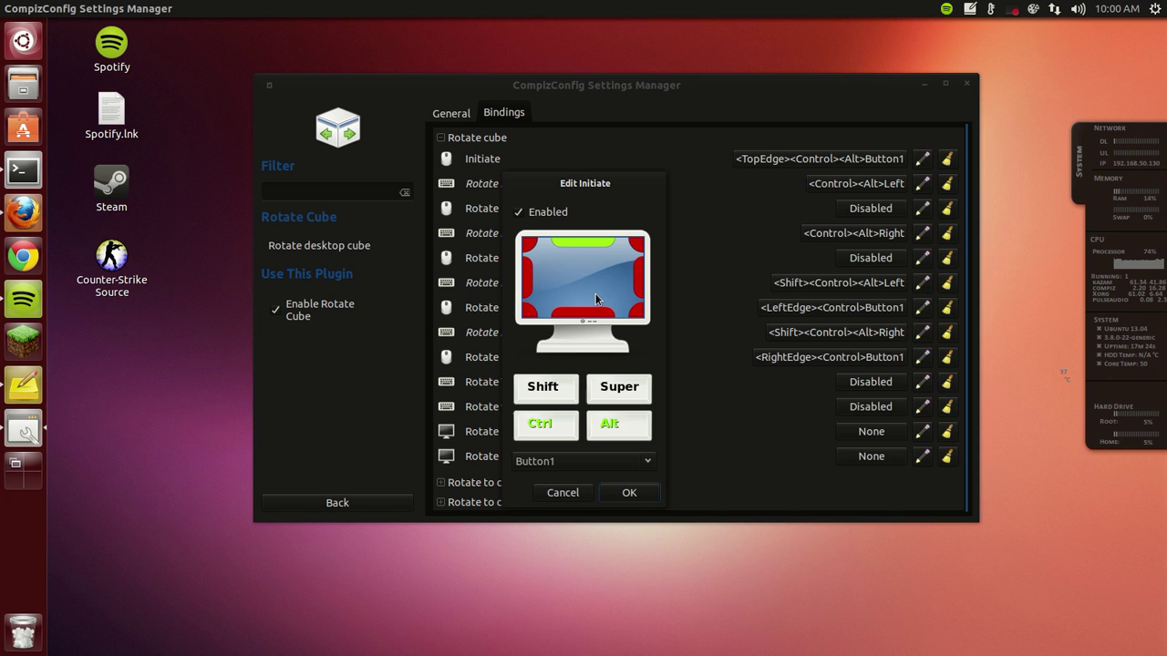
left_click(560, 433)
left_click(611, 424)
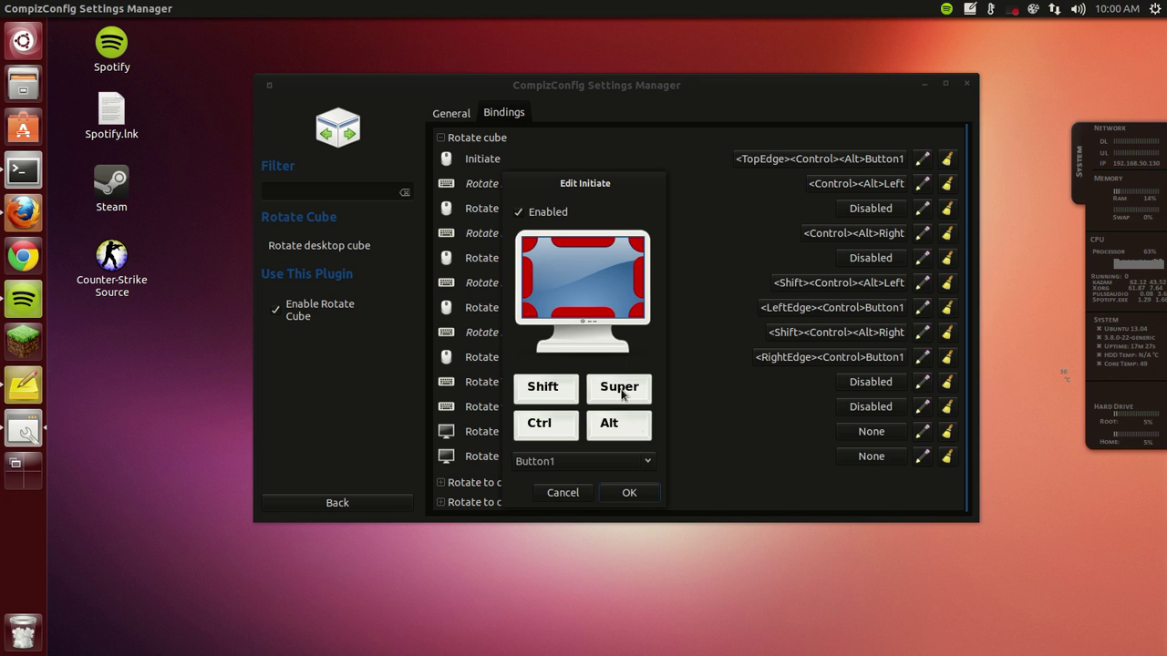
left_click(592, 245)
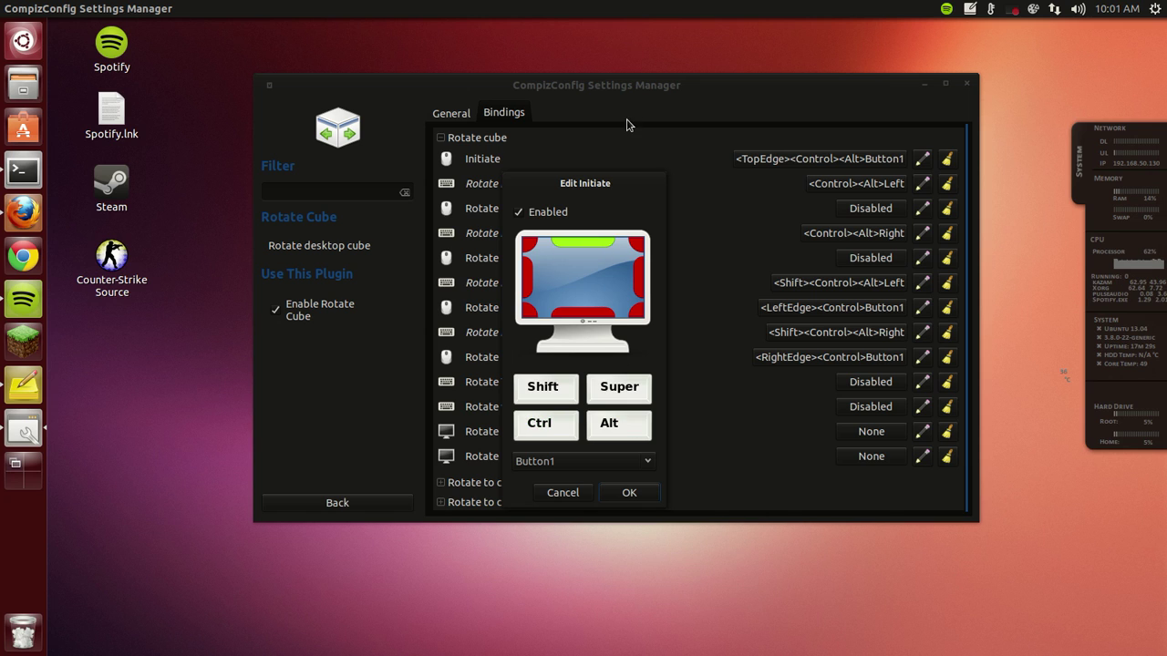
left_click(635, 493)
left_click_drag(636, 1, 820, 274)
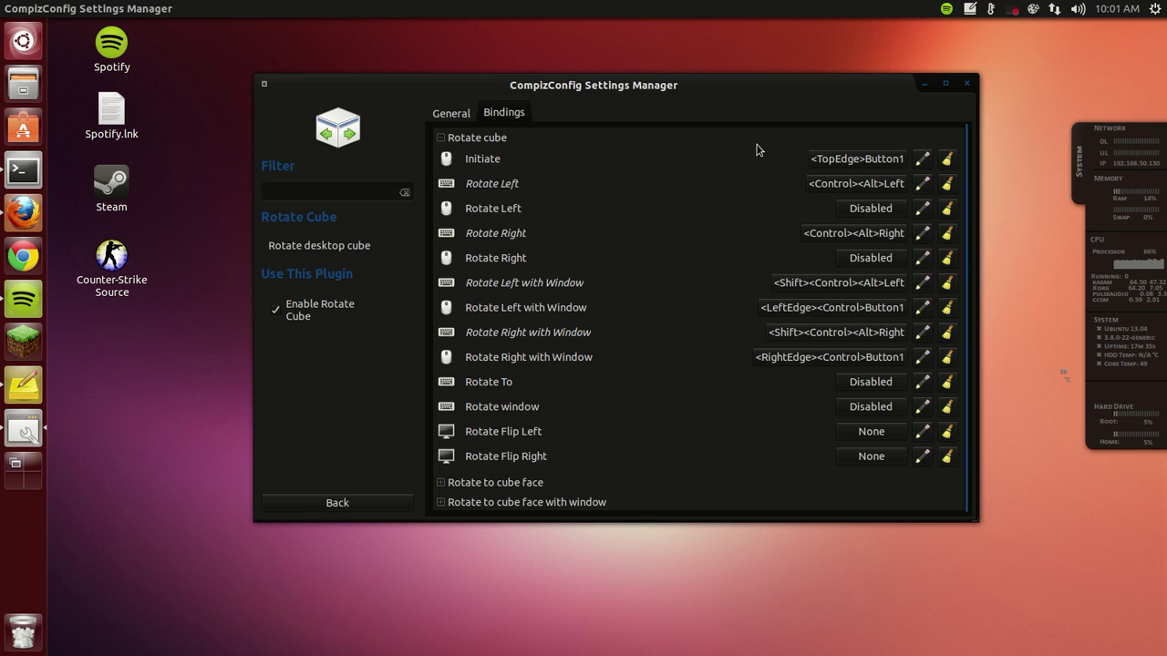
Step: Remove the top screen edge from the Initiate binding and set it back to <Control><Alt>Button1
left_click(882, 159)
left_click(574, 249)
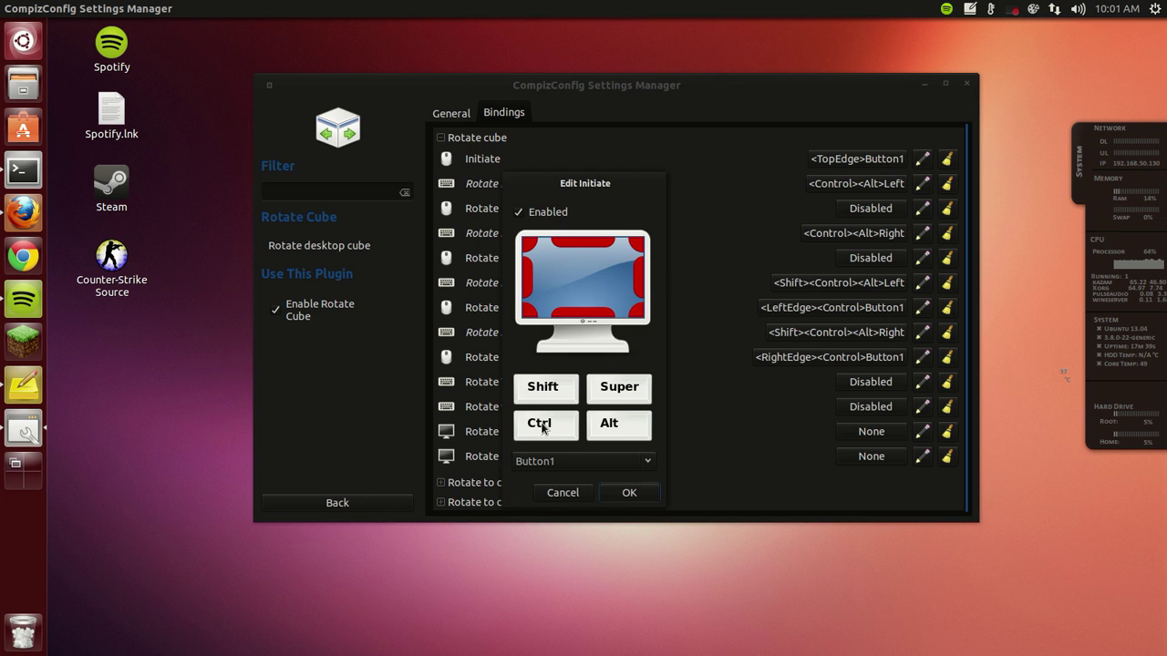
left_click(637, 428)
left_click(629, 492)
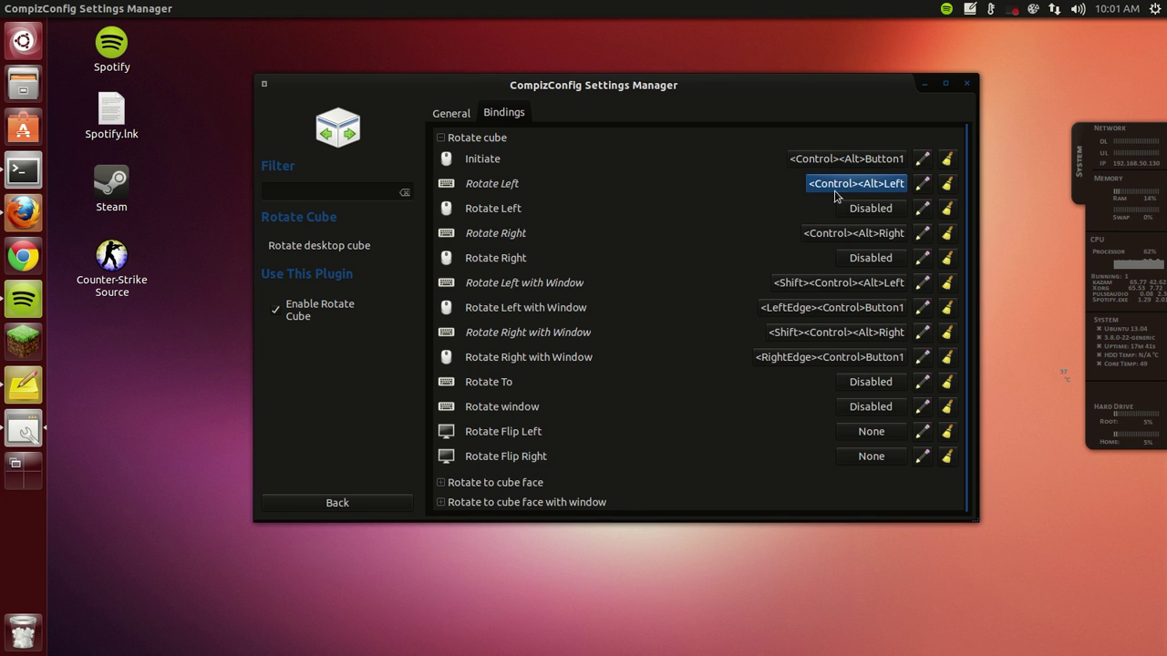
Step: Examine the Cube Reflection and Deformation plugin's cube caps, reflection and deformation settings, and rotate the cube to preview the sphere deformation
left_click(357, 505)
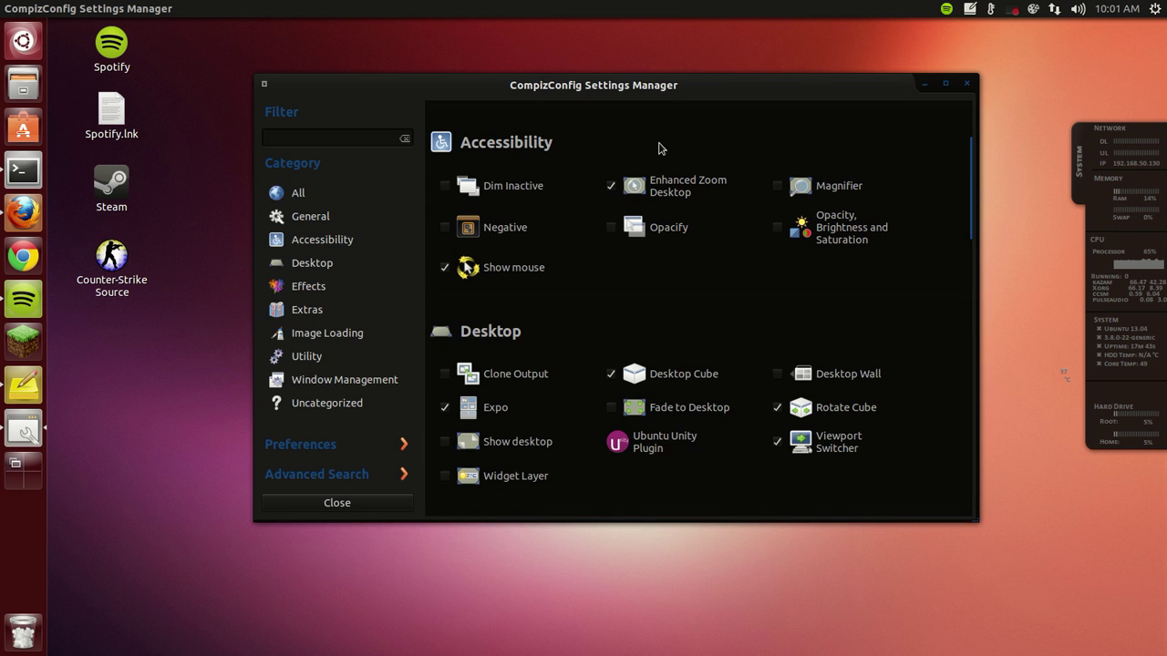
scroll(552, 393, "down", 5)
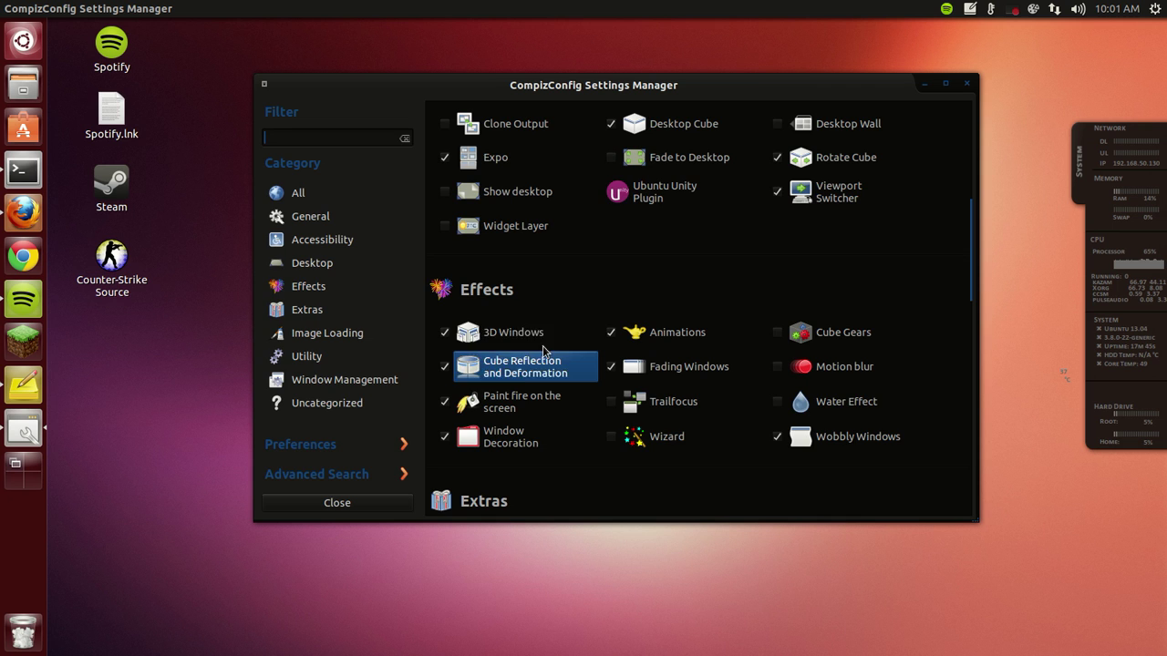
left_click(545, 365)
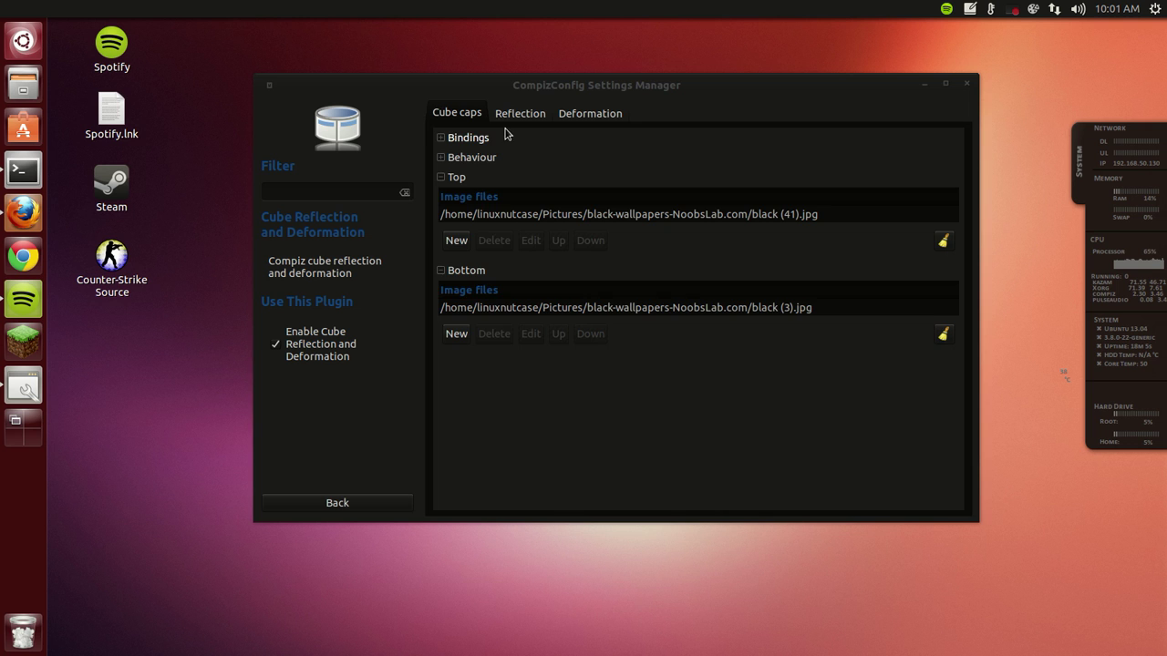
left_click(521, 113)
left_click(574, 114)
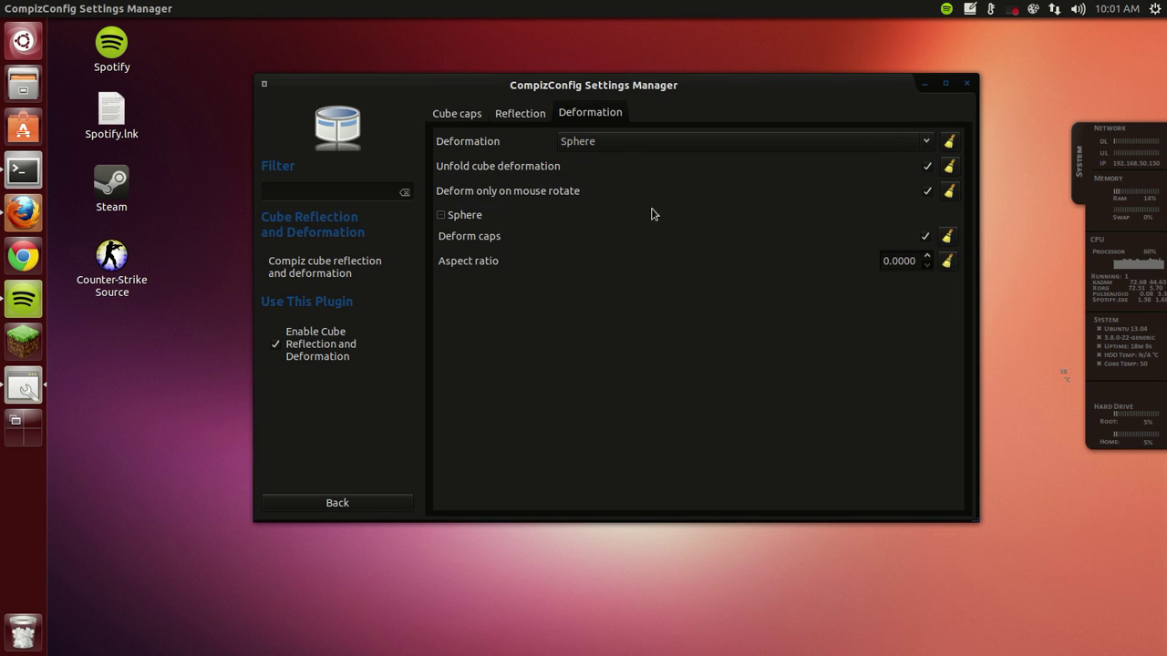
left_click_drag(700, 239, 674, 365)
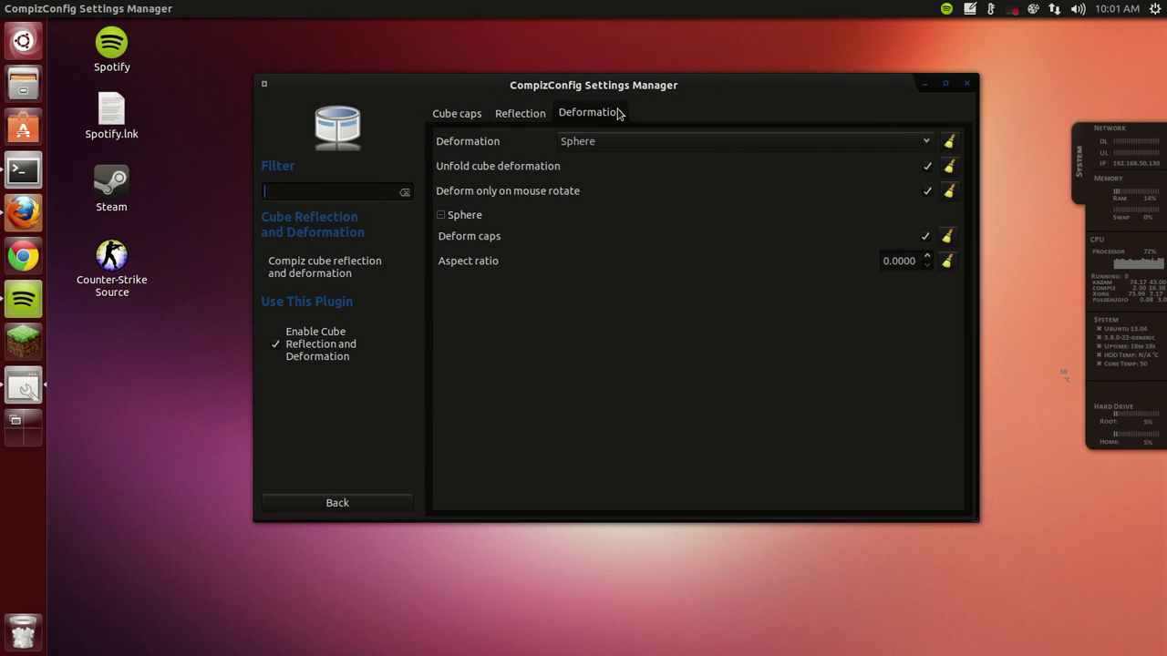
Step: Set the cube's deformation to Cylinder, and open the plugin's reflection settings
left_click(638, 142)
mouse_move(641, 283)
left_mouse_down()
mouse_move(511, 274)
mouse_move(474, 165)
mouse_move(547, 273)
mouse_move(638, 292)
left_mouse_up()
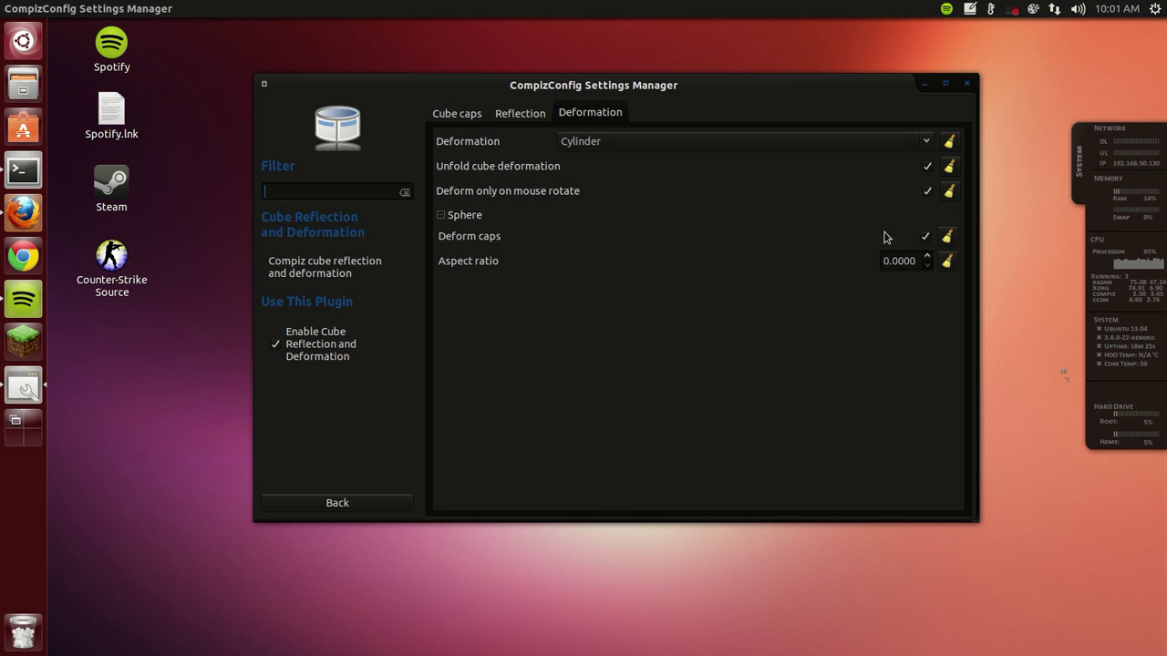
left_click(545, 117)
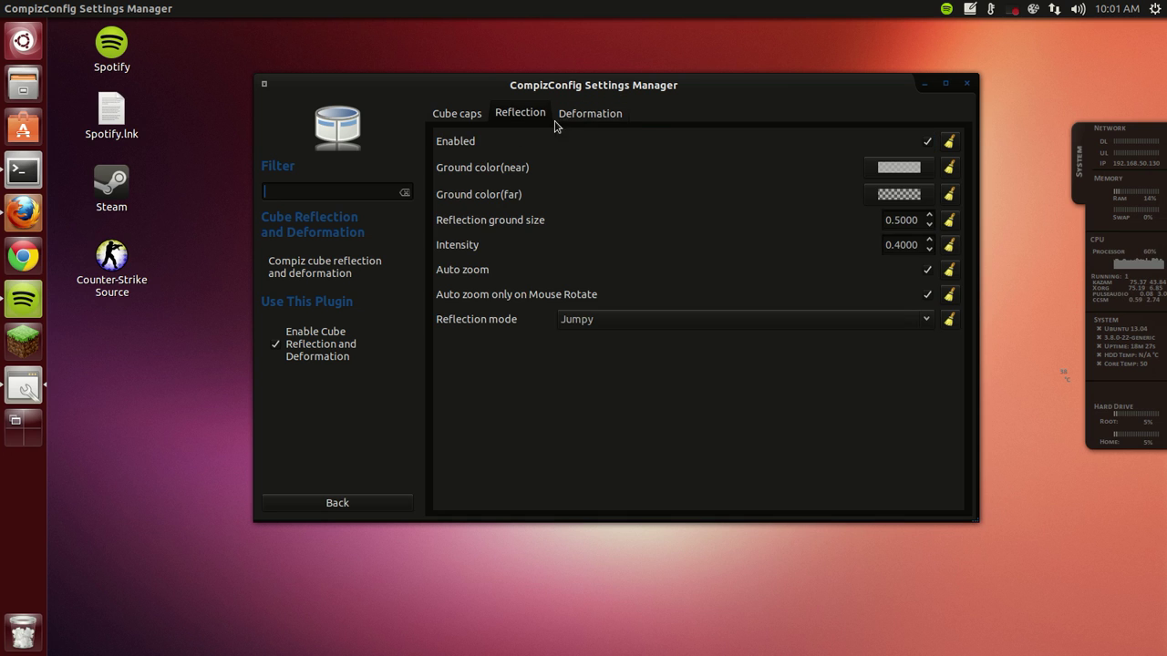
Step: Review the cube caps' top and bottom image files, rotate the cube to preview them, and return to the plugin overview
left_click(481, 119)
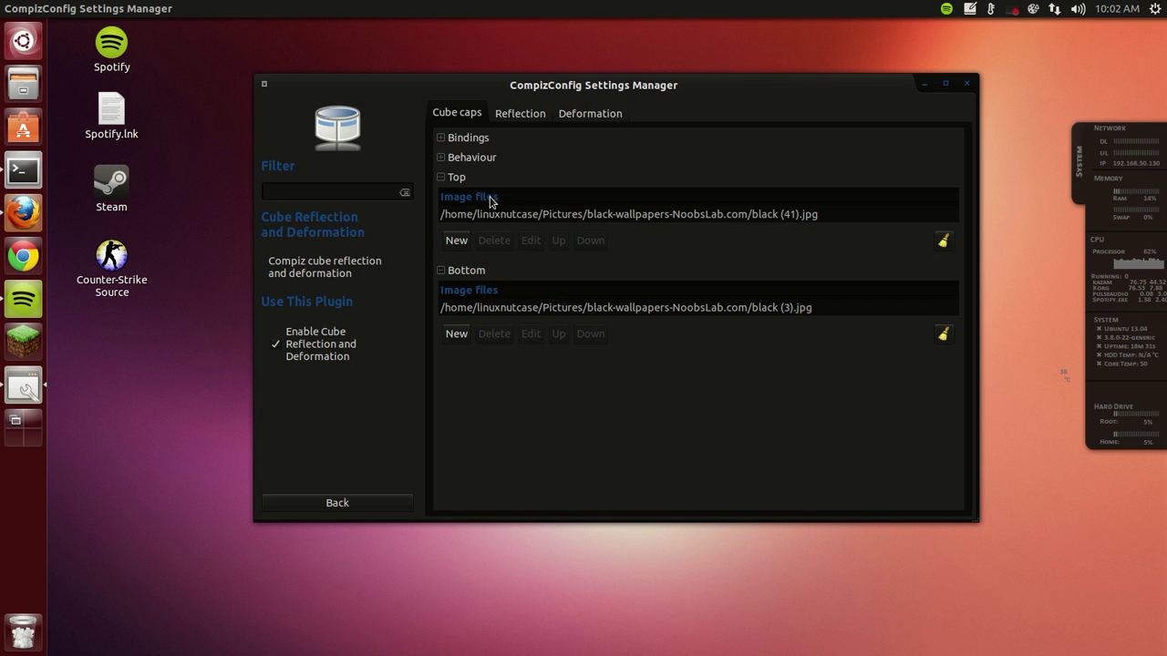
mouse_move(504, 196)
left_mouse_down("ctrl+alt")
mouse_move(504, 300)
mouse_move(547, 410)
mouse_move(506, 205)
left_mouse_up("ctrl+alt")
left_click(398, 505)
Step: Move the settings window slightly lower on the desktop and paint a trail of fire across the plugin list
left_click_drag(603, 89, 608, 138)
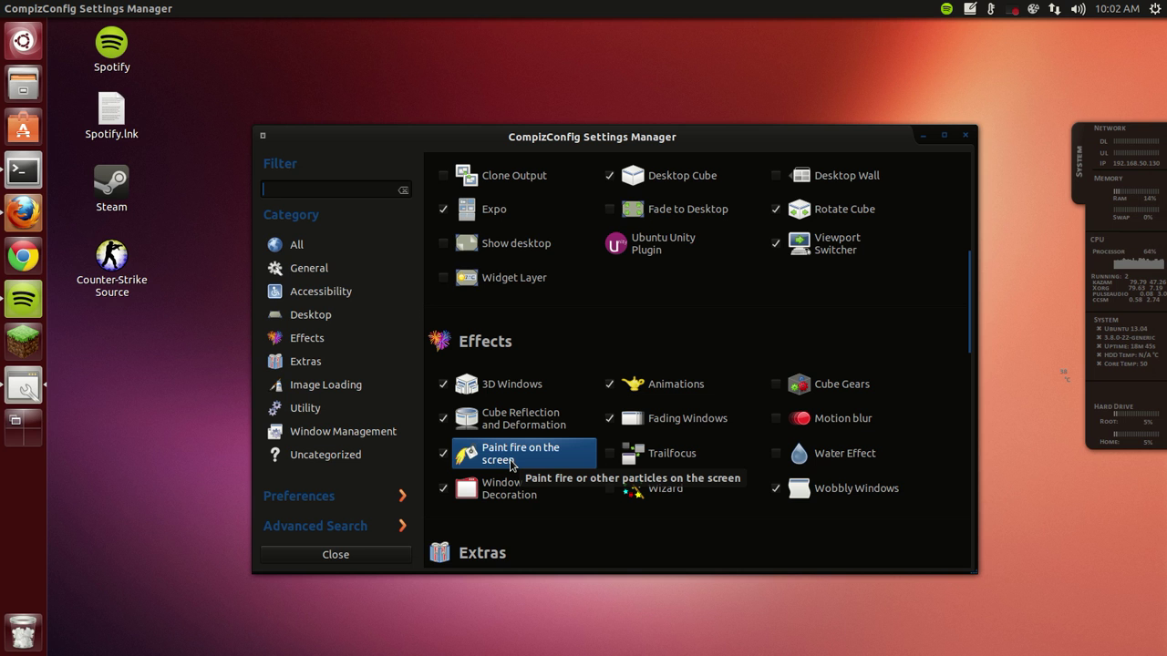
mouse_move(510, 465)
left_mouse_down()
mouse_move(687, 232)
mouse_move(609, 239)
left_mouse_up()
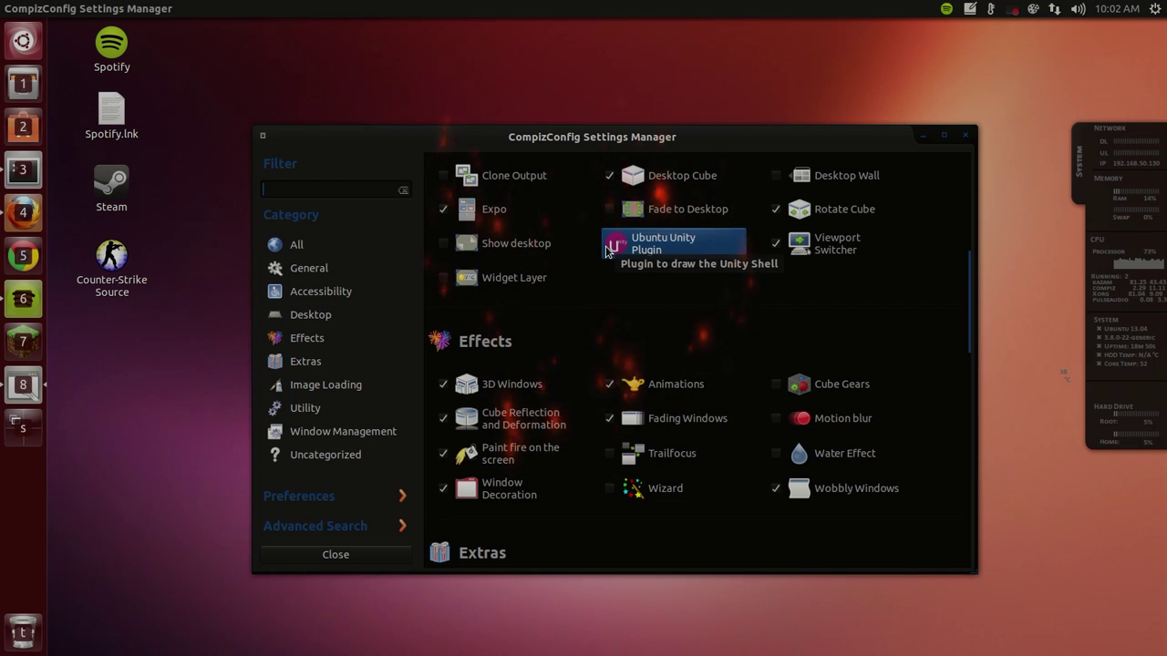
Step: Look over the Desktop and Effects plugins once more and minimize the settings manager window
scroll(730, 310, "up", 3)
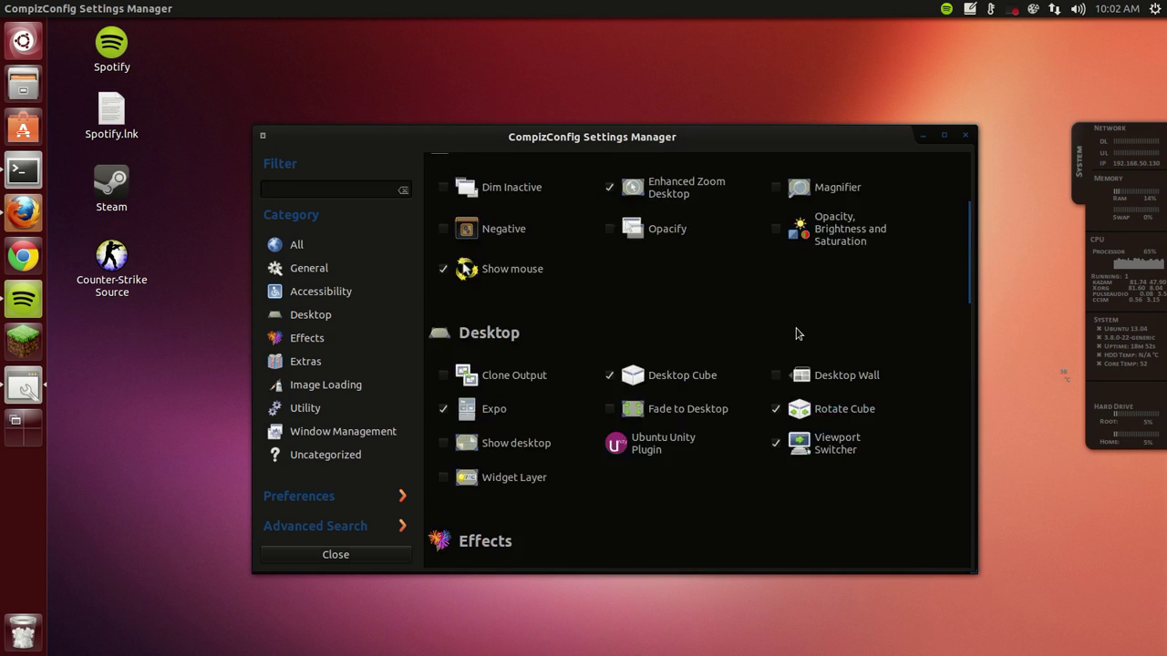
scroll(797, 334, "down", 4)
left_click(921, 135)
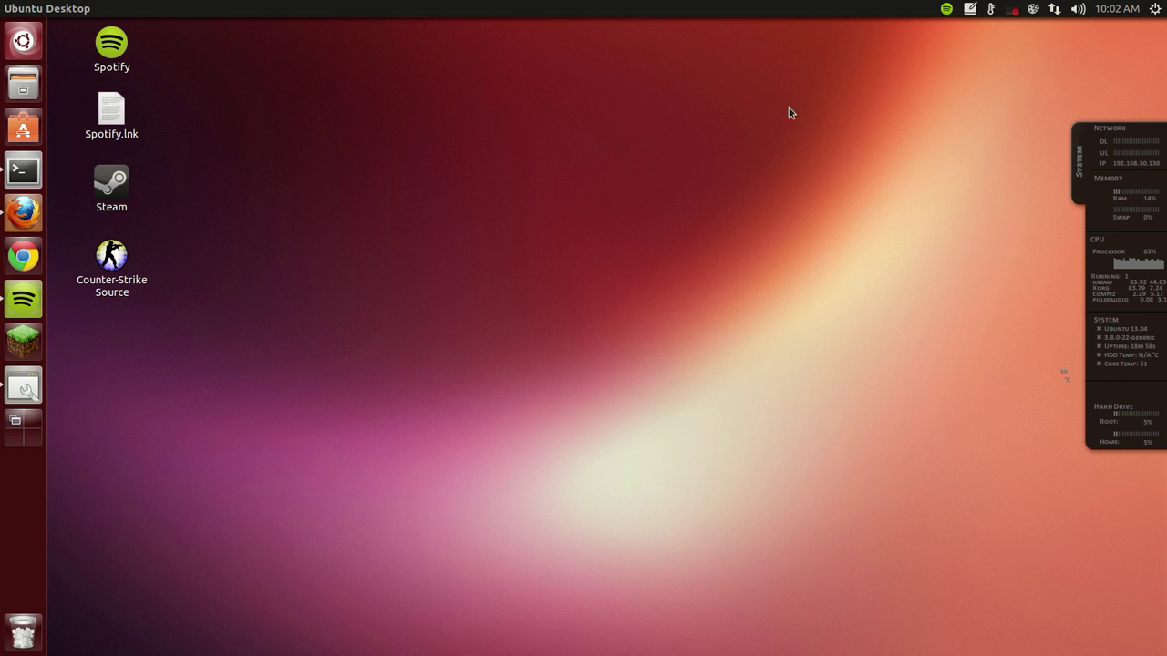
left_click(1013, 13)
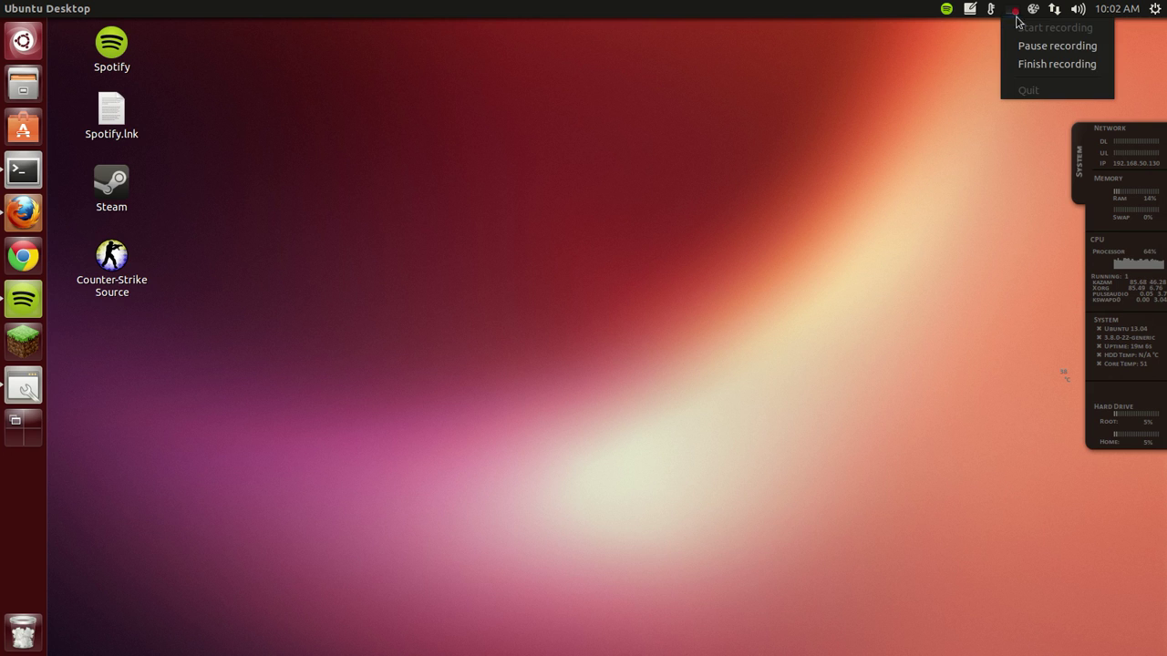